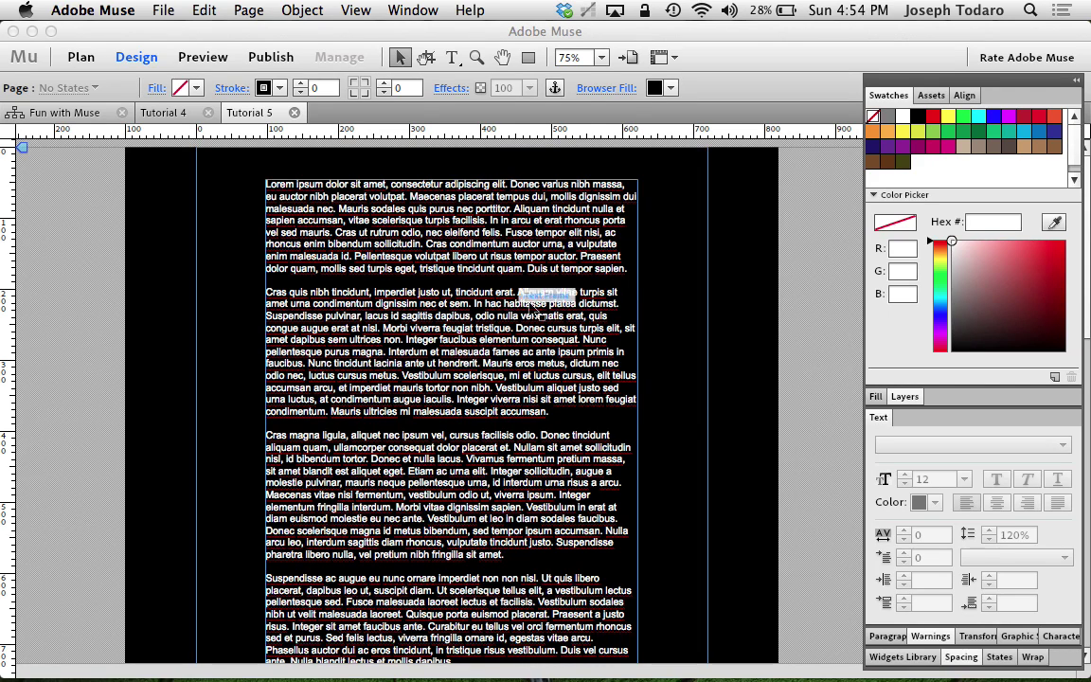
- Bring the Adobe Muse window with the Tutorial 5 page back to the front
left_click(723, 304)
key("super+s")
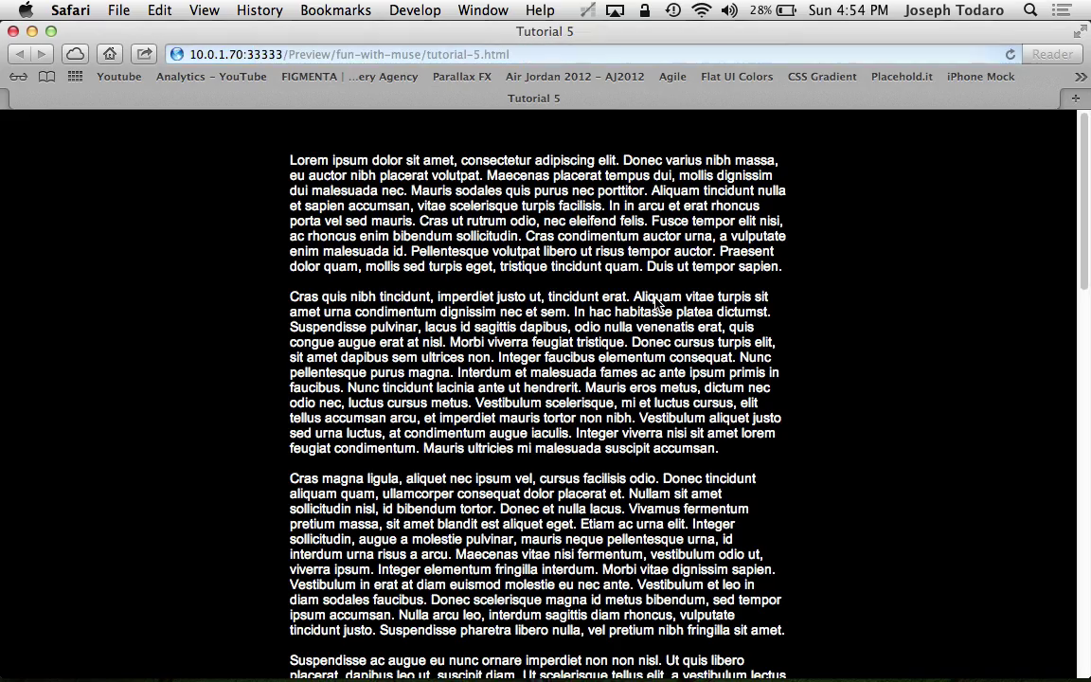
scroll(657, 304, "down", 10)
scroll(657, 304, "up", 10)
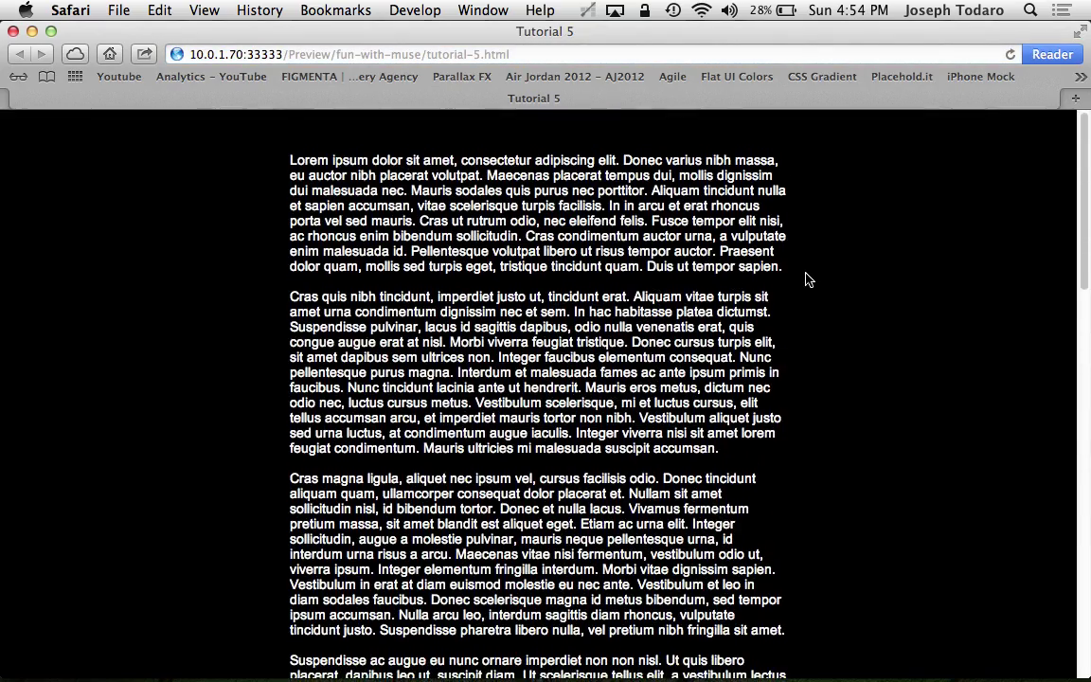
key("super+w")
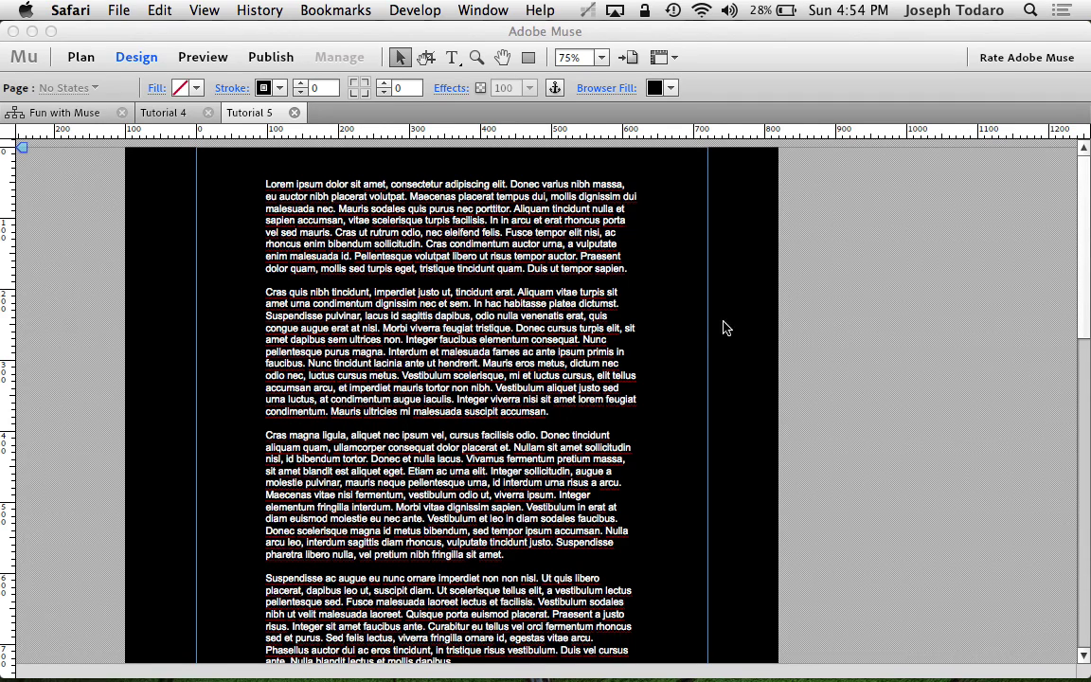
left_click(666, 332)
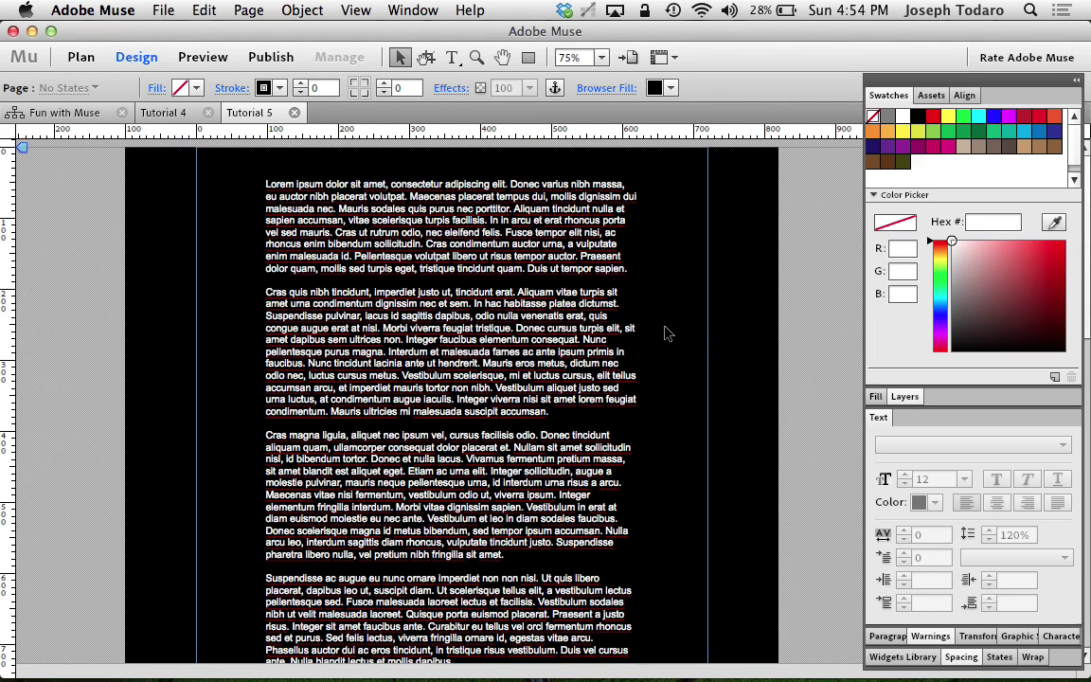
- Import _MG_3569.jpg as the Browser Fill background image
left_click(603, 89)
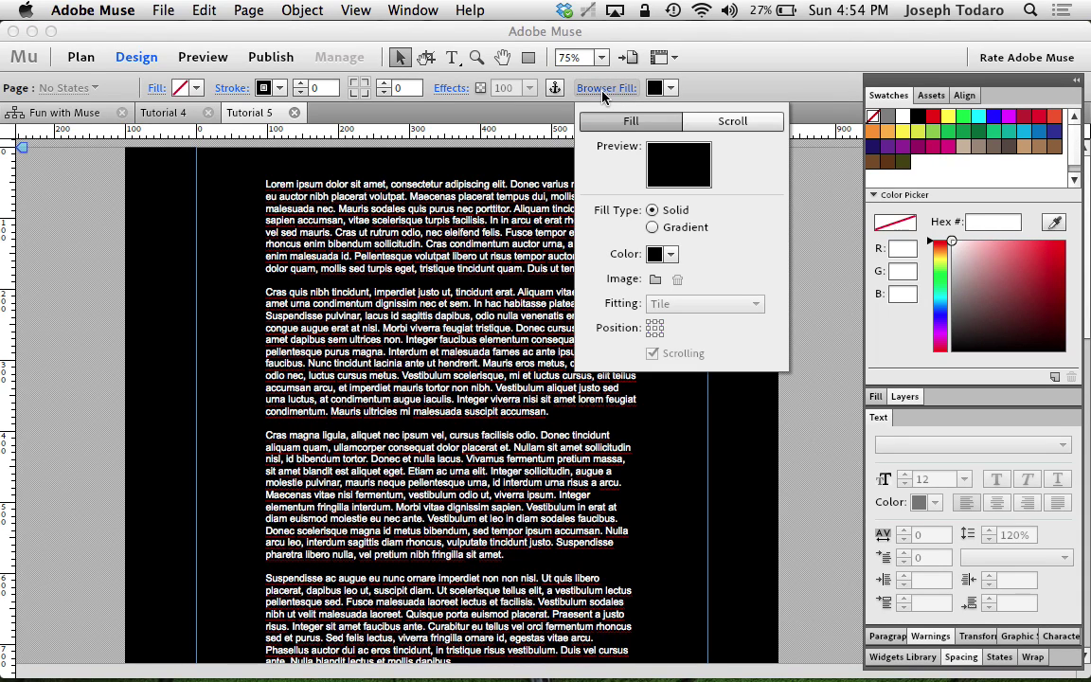
left_click(655, 280)
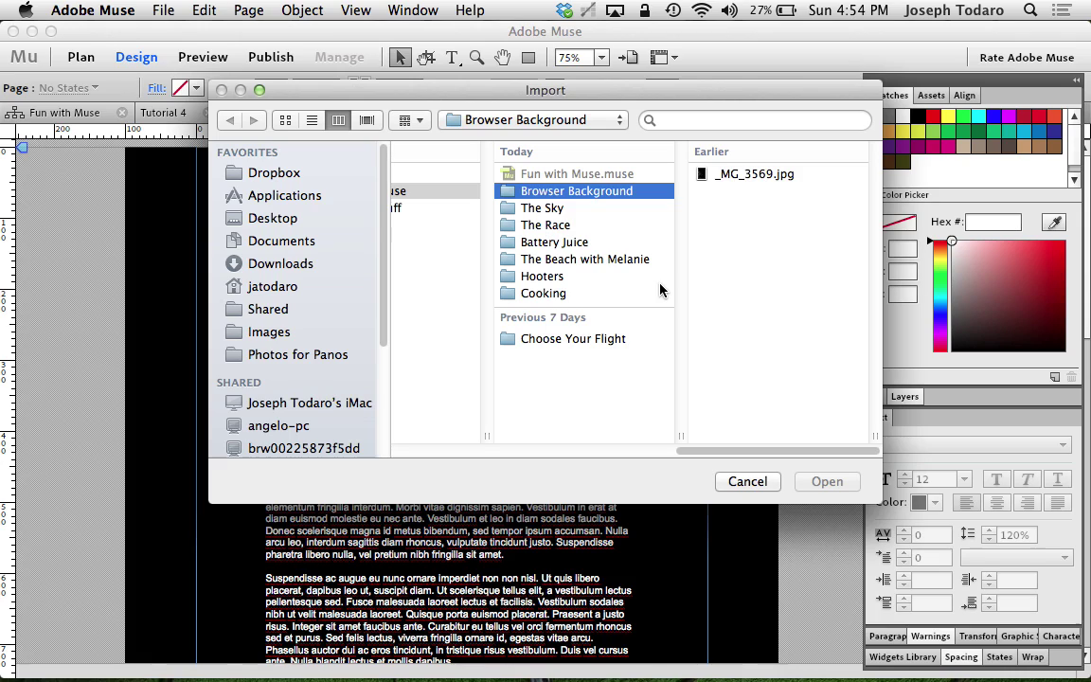
left_click(770, 177)
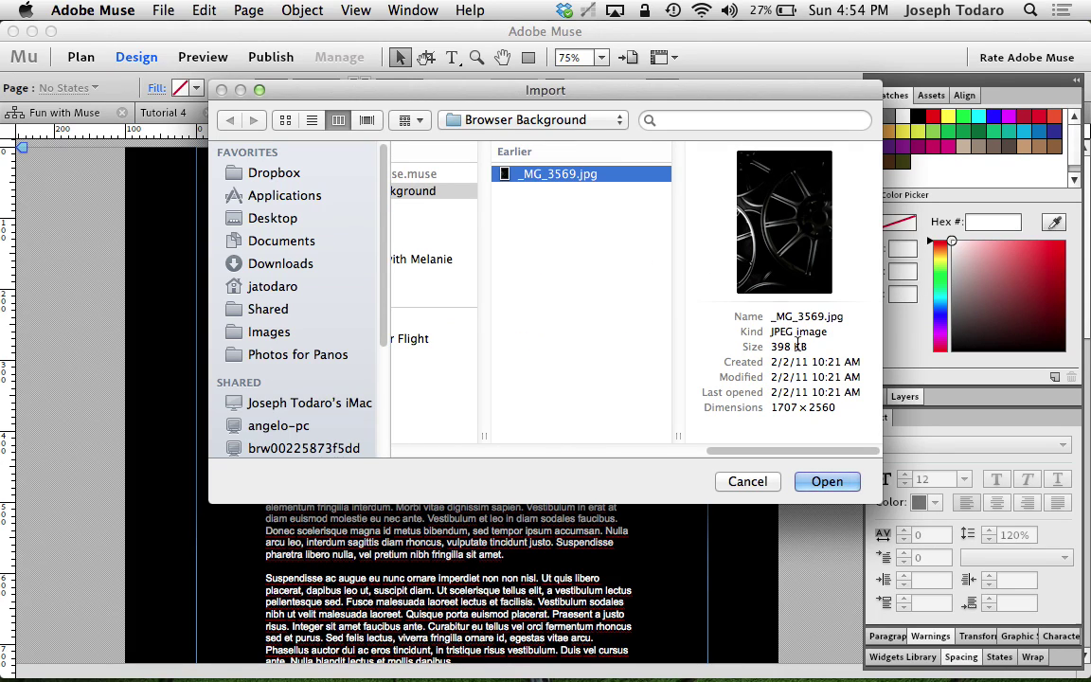
left_click(827, 482)
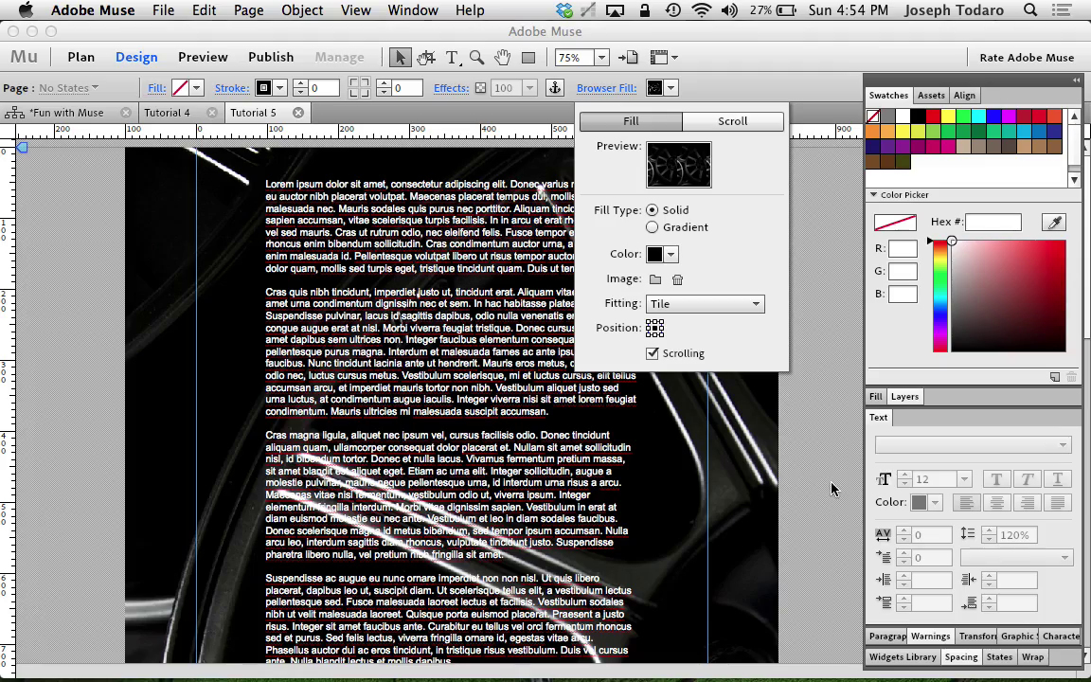
- Close Browser Fill, preview the page in Safari, and scroll to check the wheel background
left_click(833, 485)
key("super+shift+e")
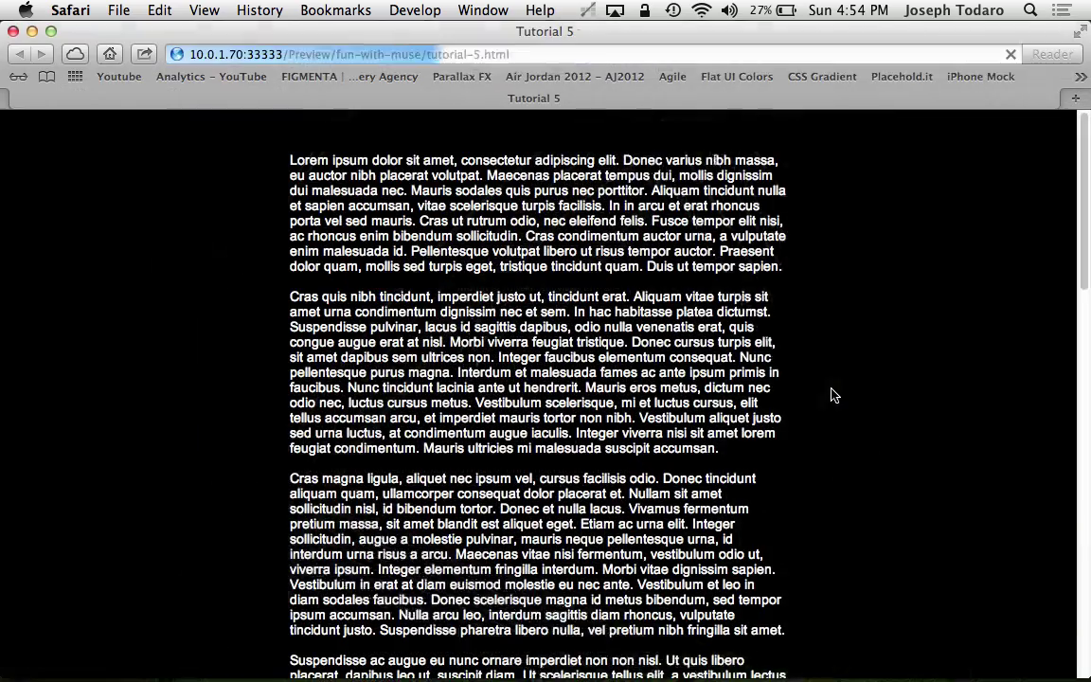
scroll(830, 396, "down", 10)
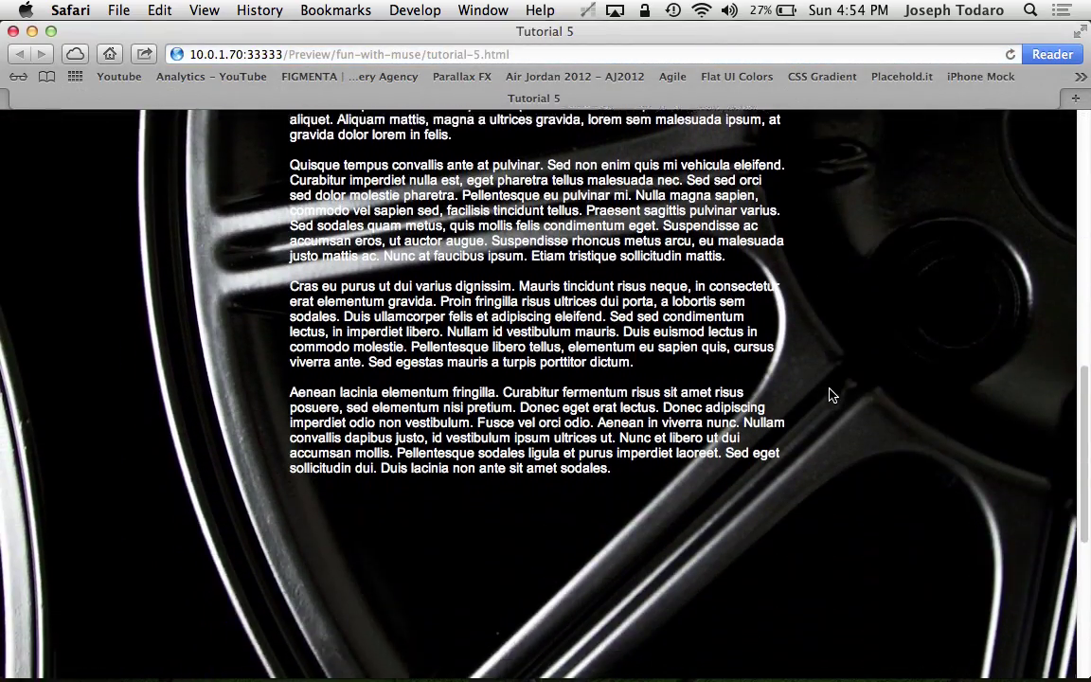
scroll(830, 396, "up", 15)
scroll(830, 396, "down", 10)
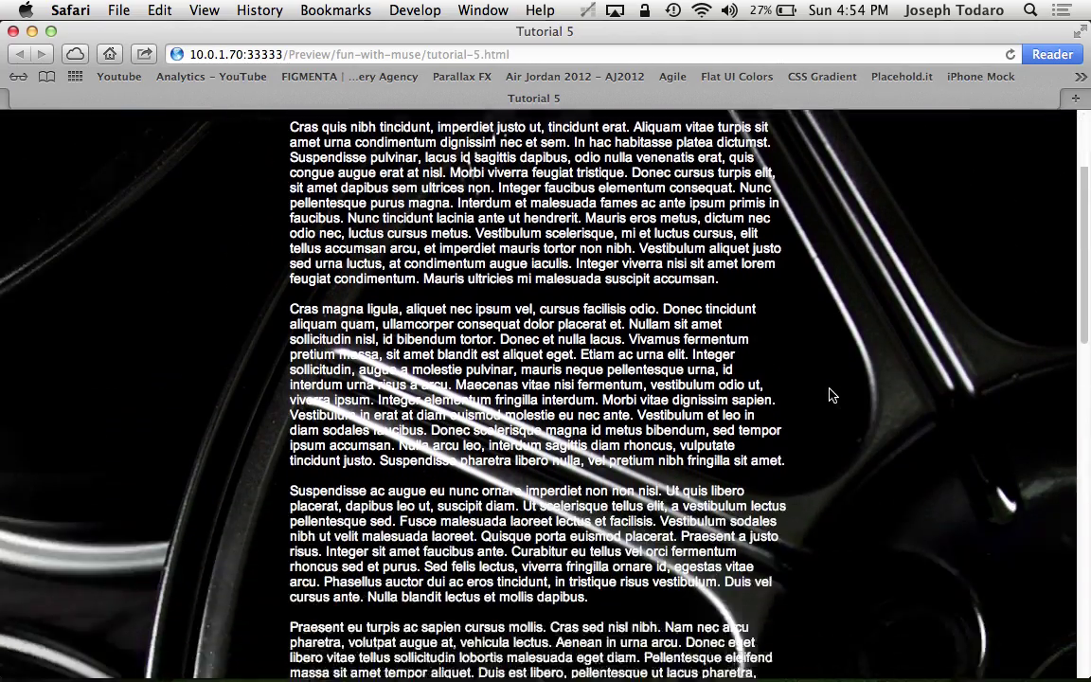
scroll(830, 396, "up", 10)
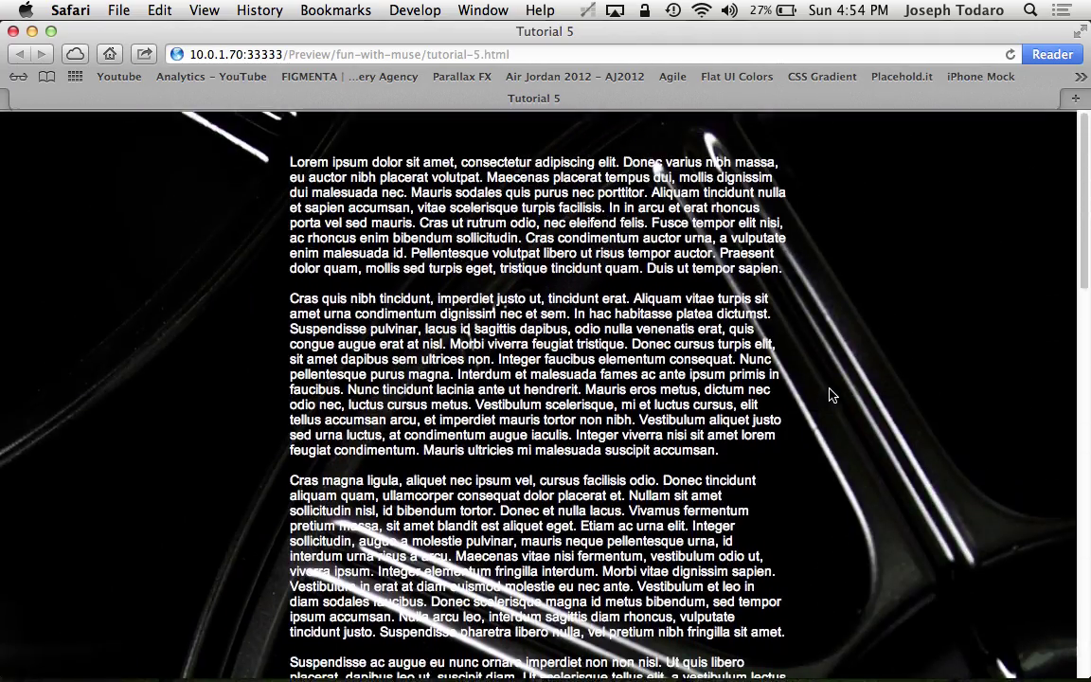
key("super+Tab")
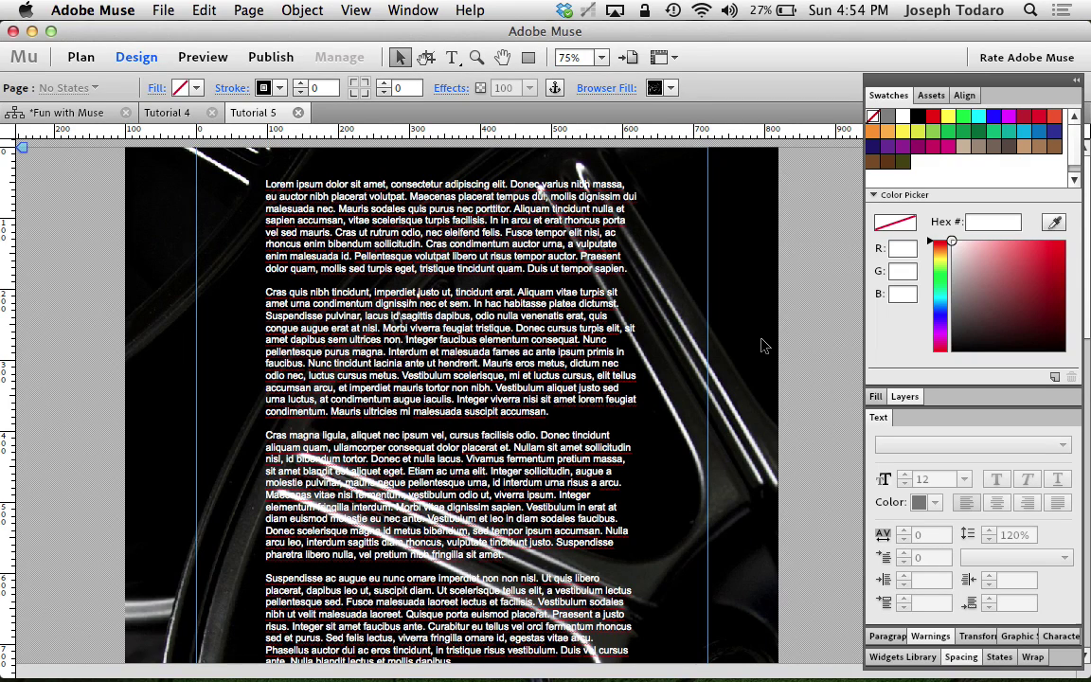
- Turn on Scroll Motion for the wheel browser background, with speeds of 1 and 0
left_click(619, 88)
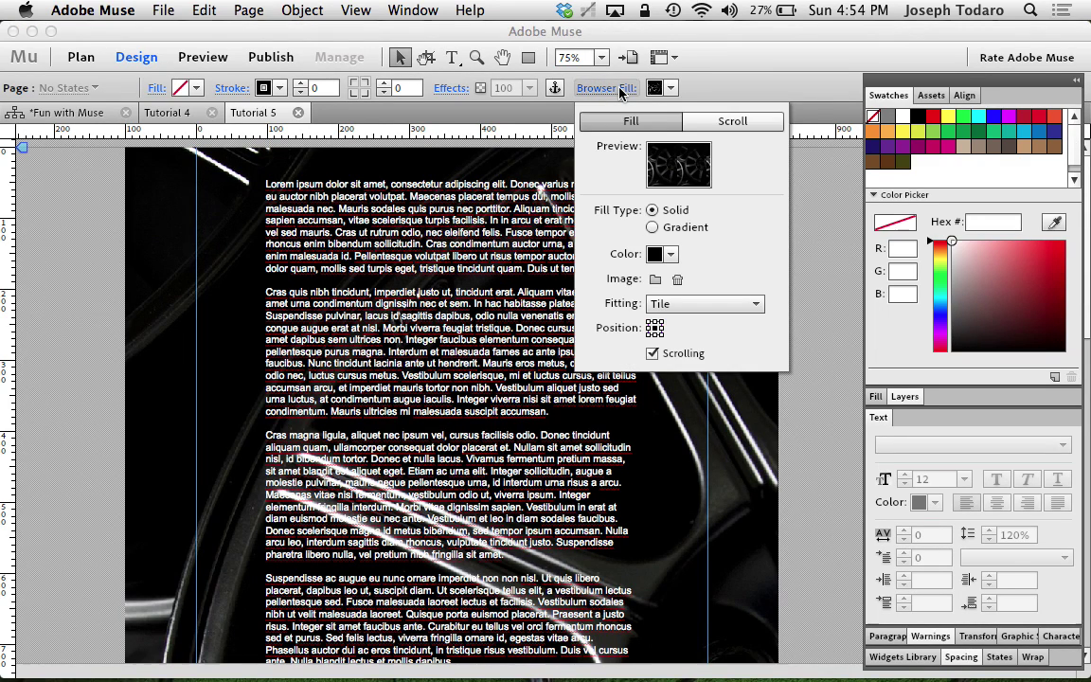
left_click(732, 123)
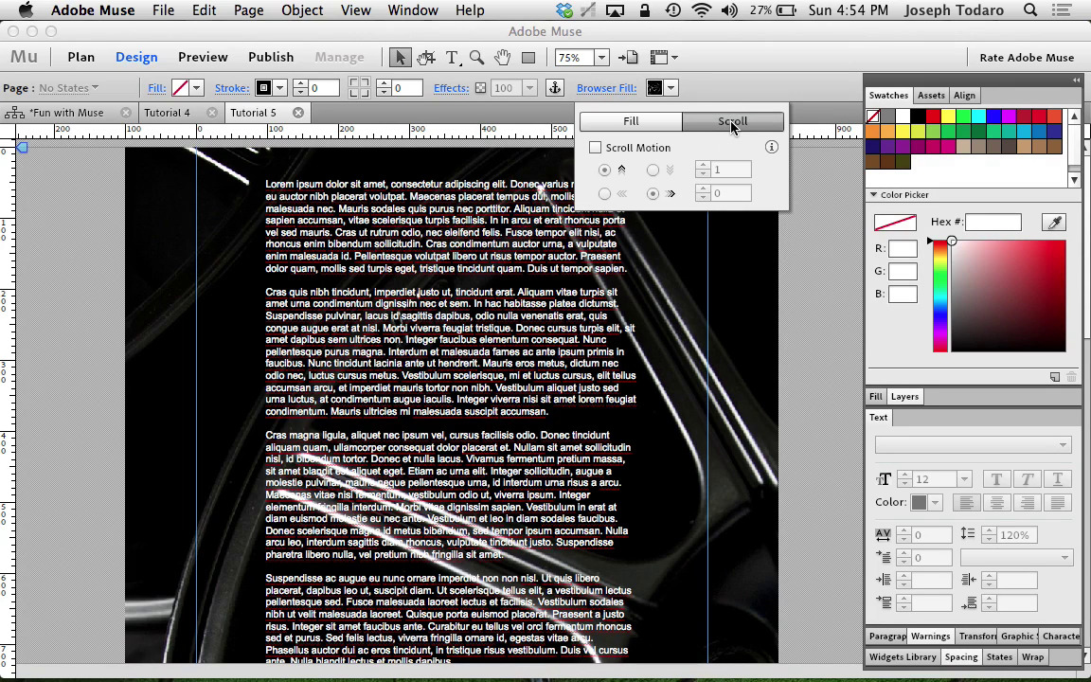
left_click(596, 148)
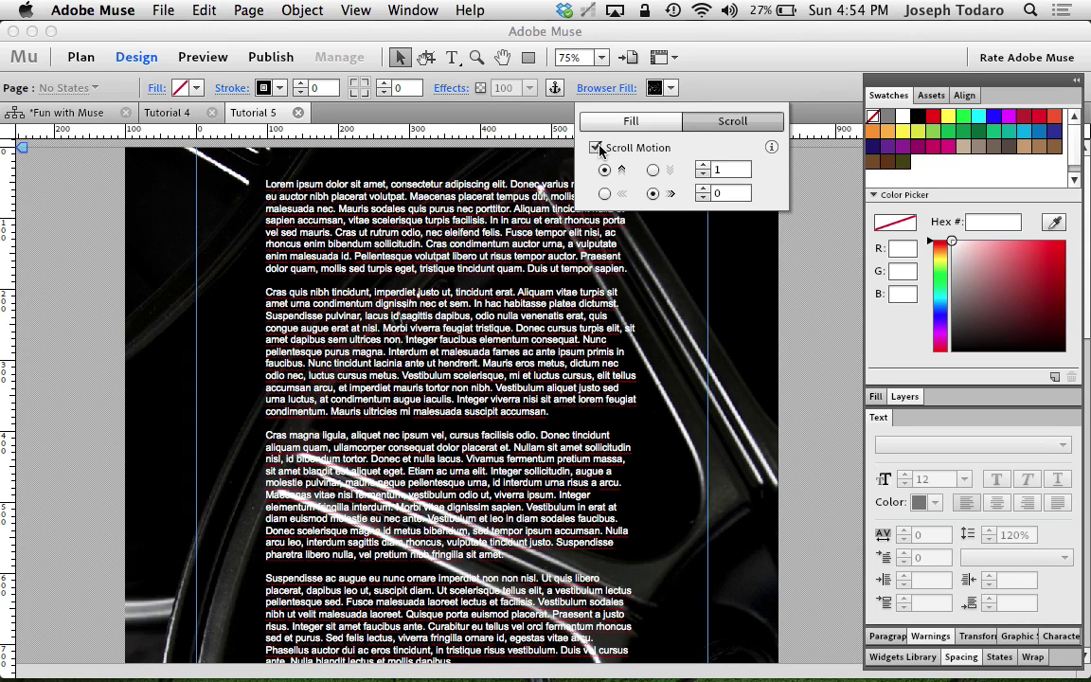
mouse_move(740, 171)
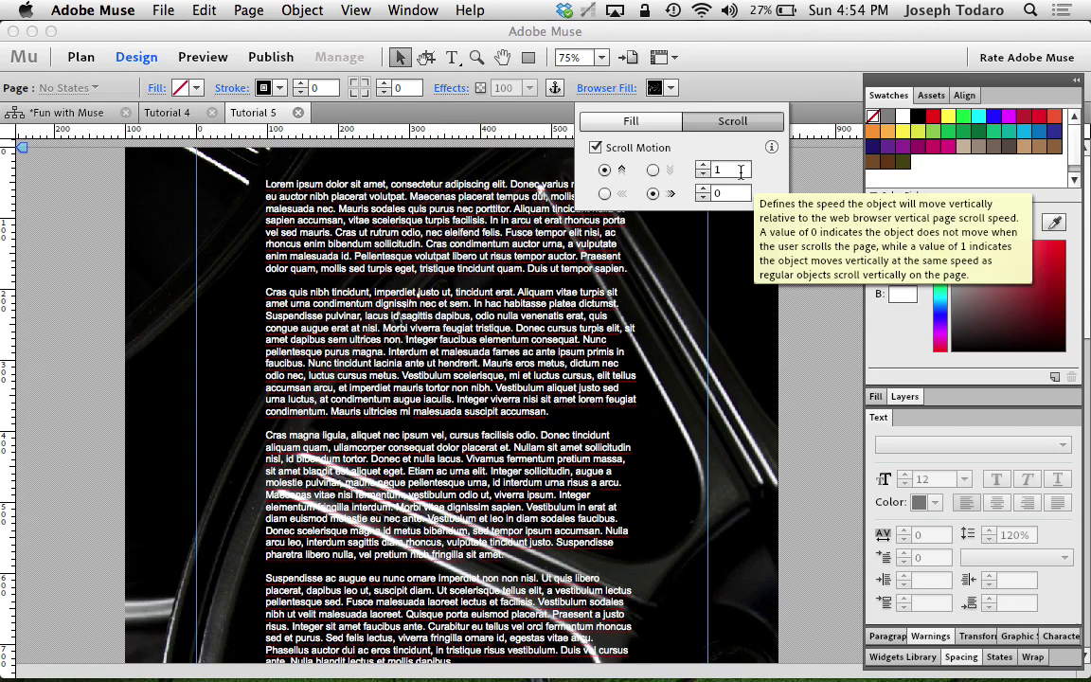
left_click(639, 121)
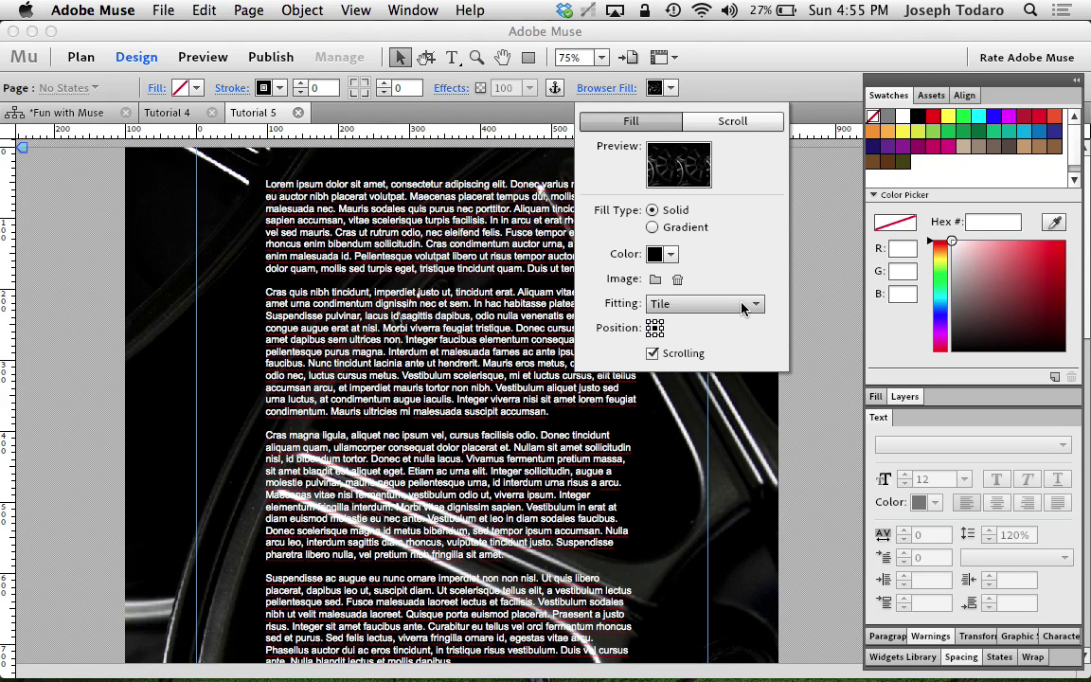
- Keep the browser background image fitting set to Tile
left_click(705, 120)
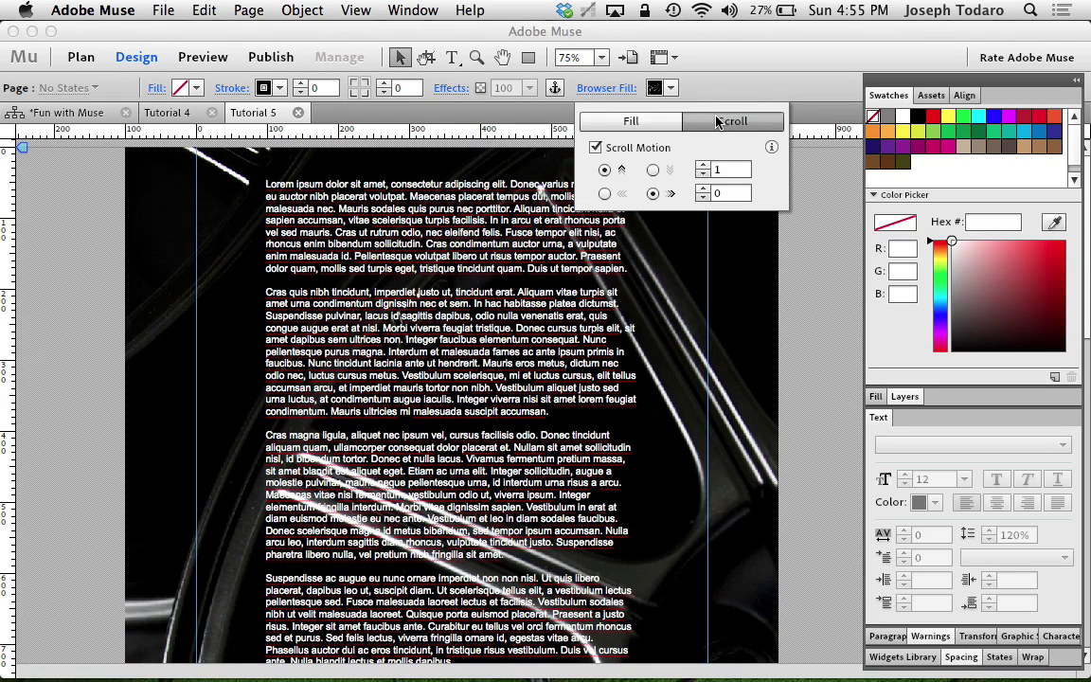
left_click(658, 123)
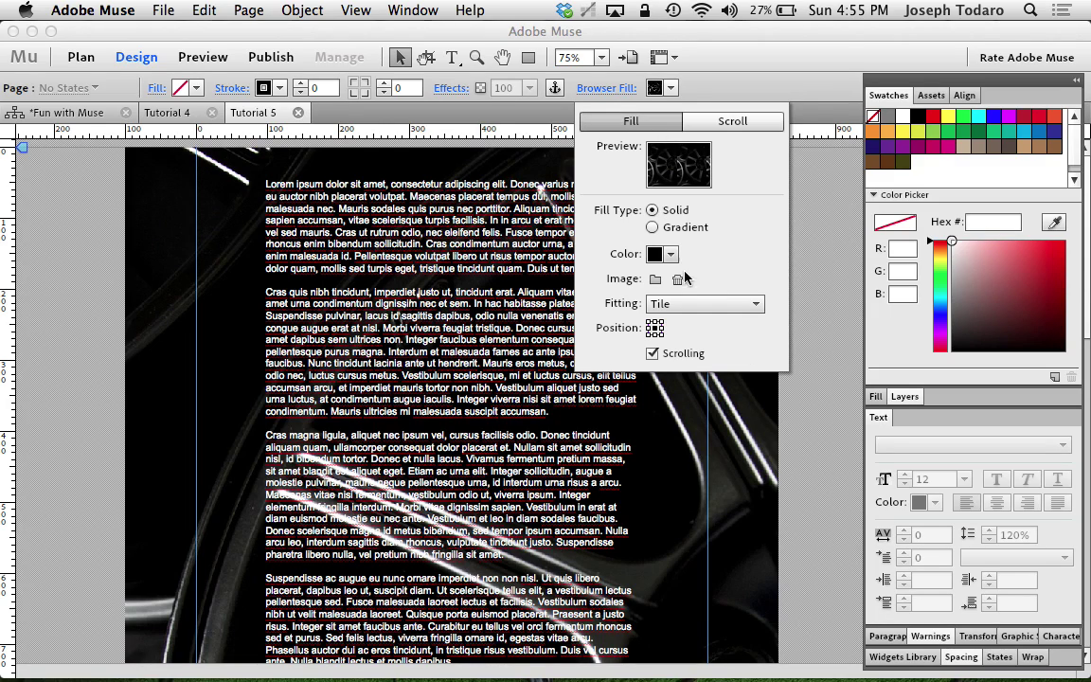
left_click(705, 303)
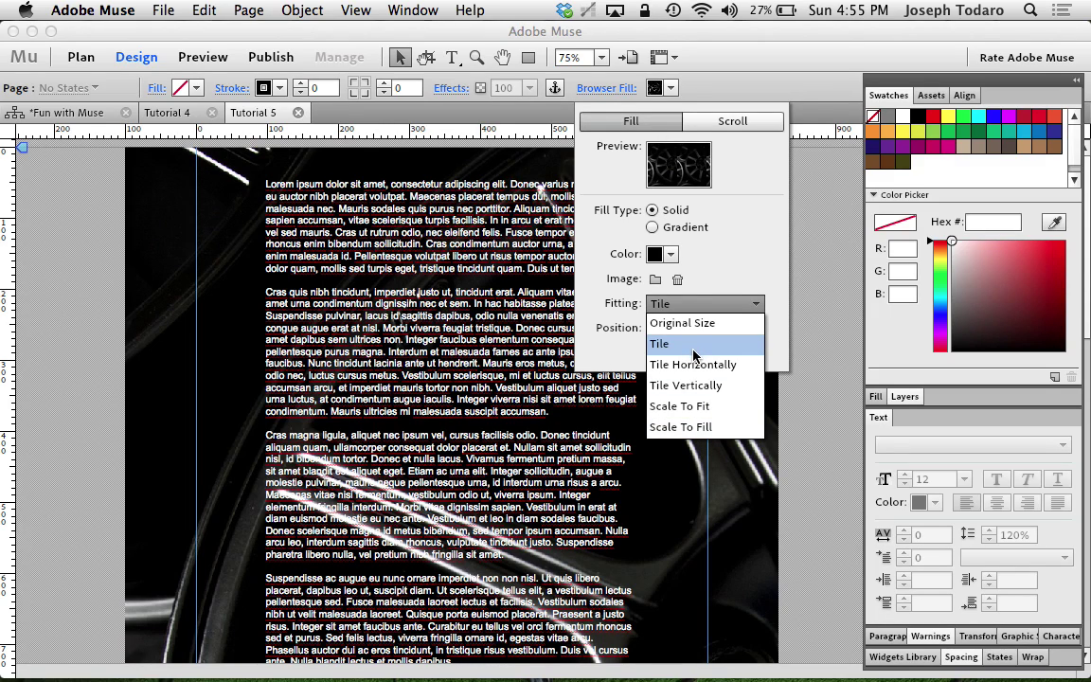
left_click(667, 343)
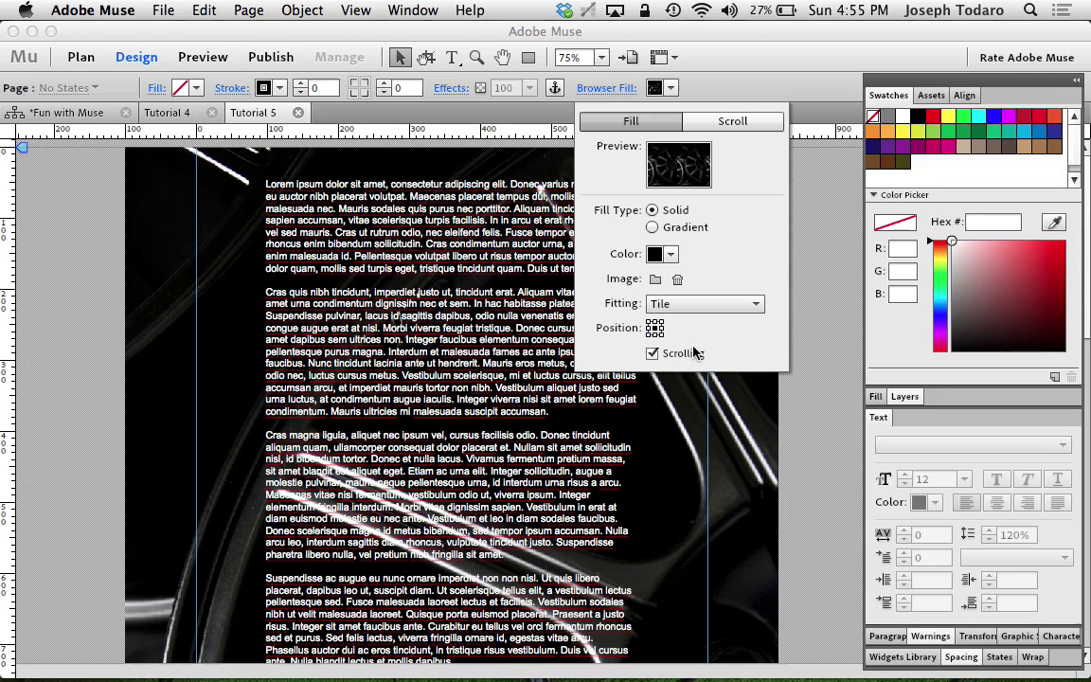
- Set the background's vertical scroll speed to 0.7 and preview the page in Safari
left_click(719, 123)
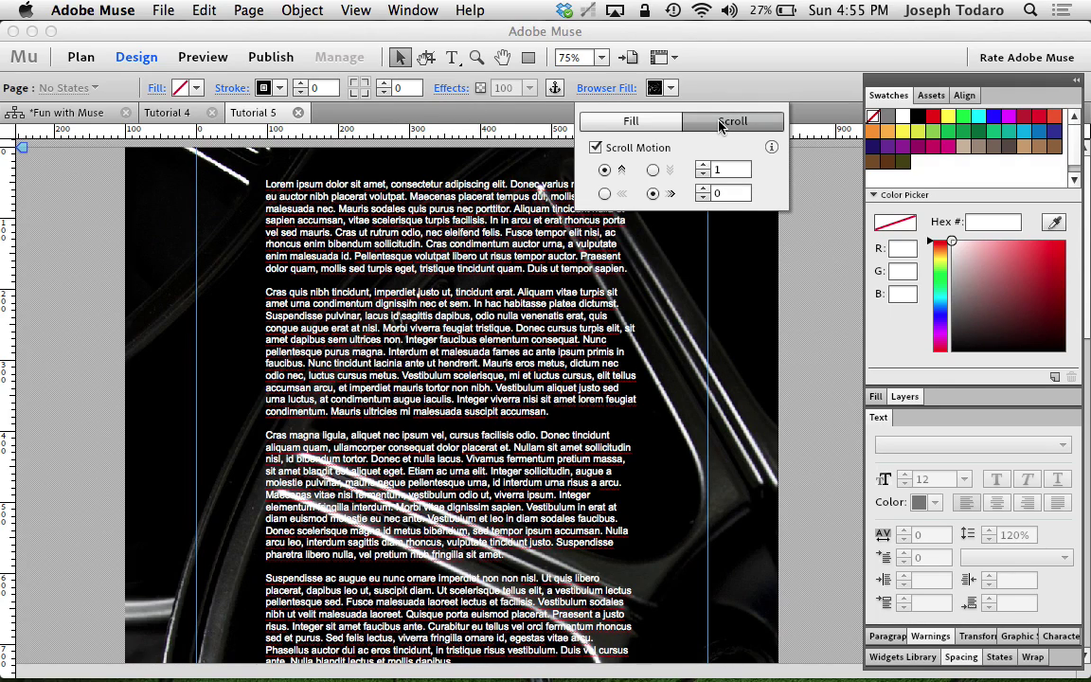
left_click(740, 167)
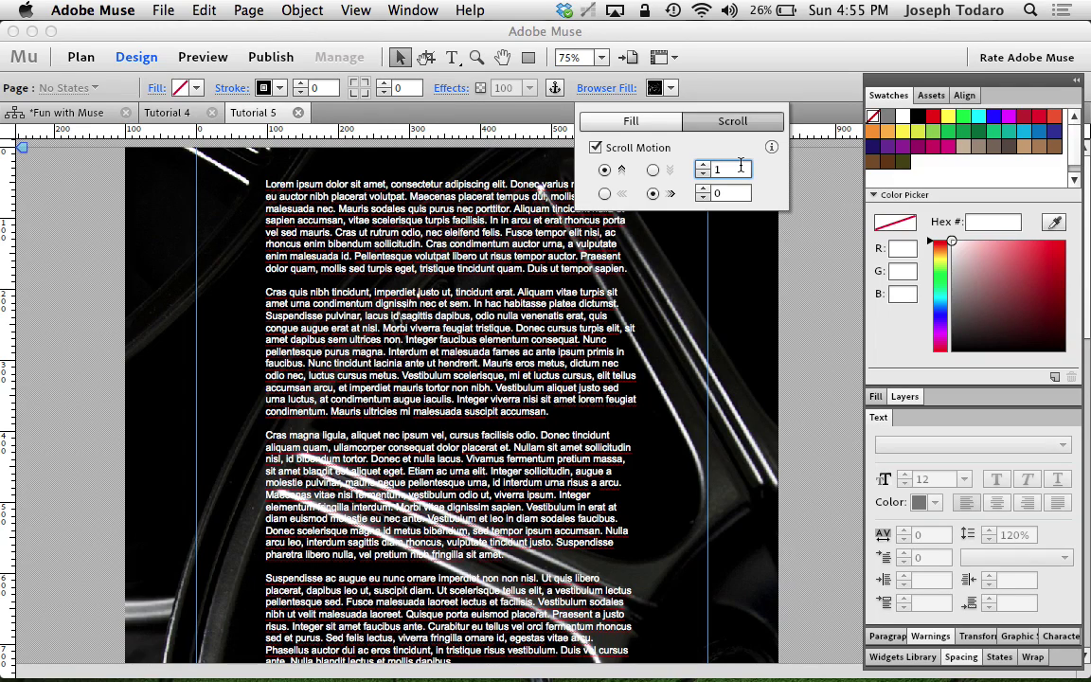
key("BackSpace")
type(".7")
key("Return")
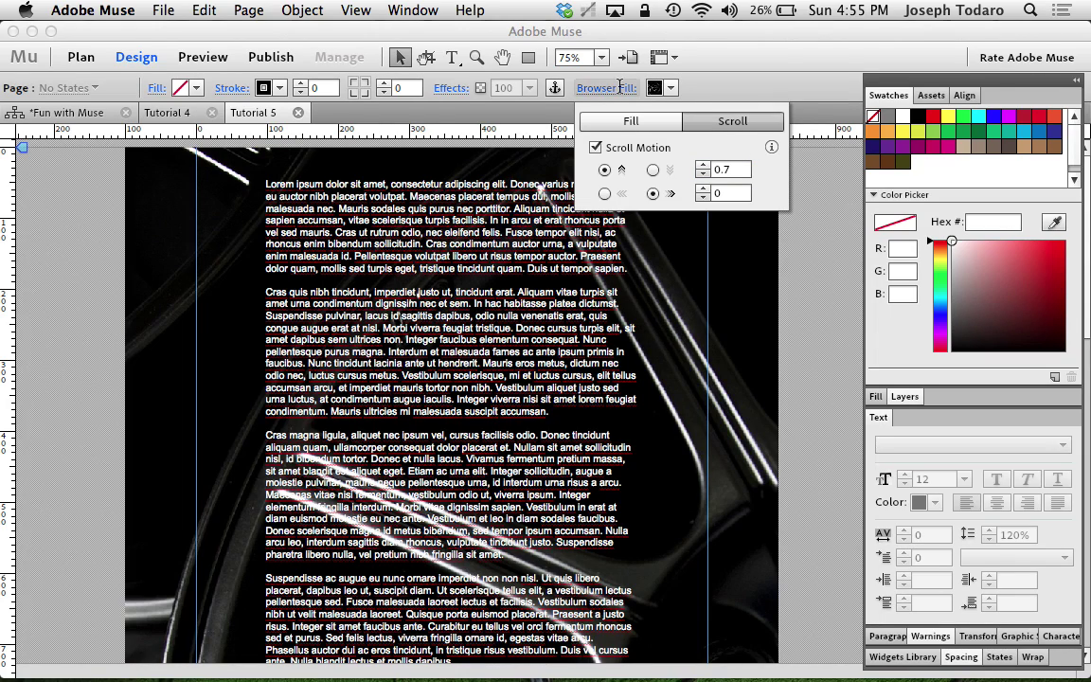
left_click(772, 263)
key("super+alt+e")
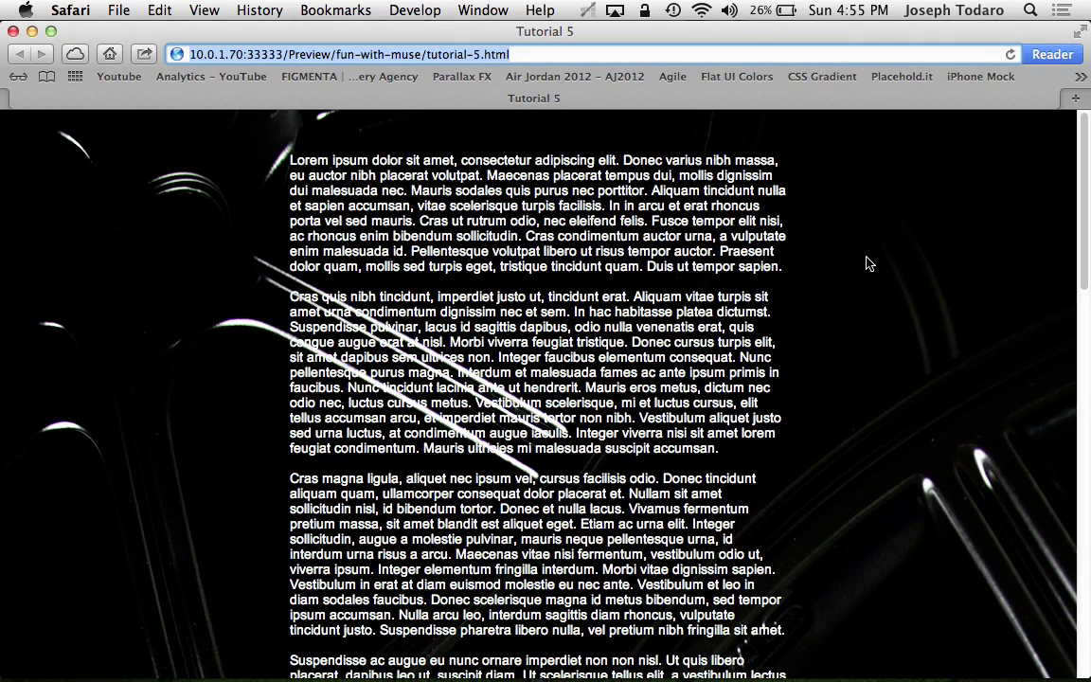
scroll(865, 263, "down", 5)
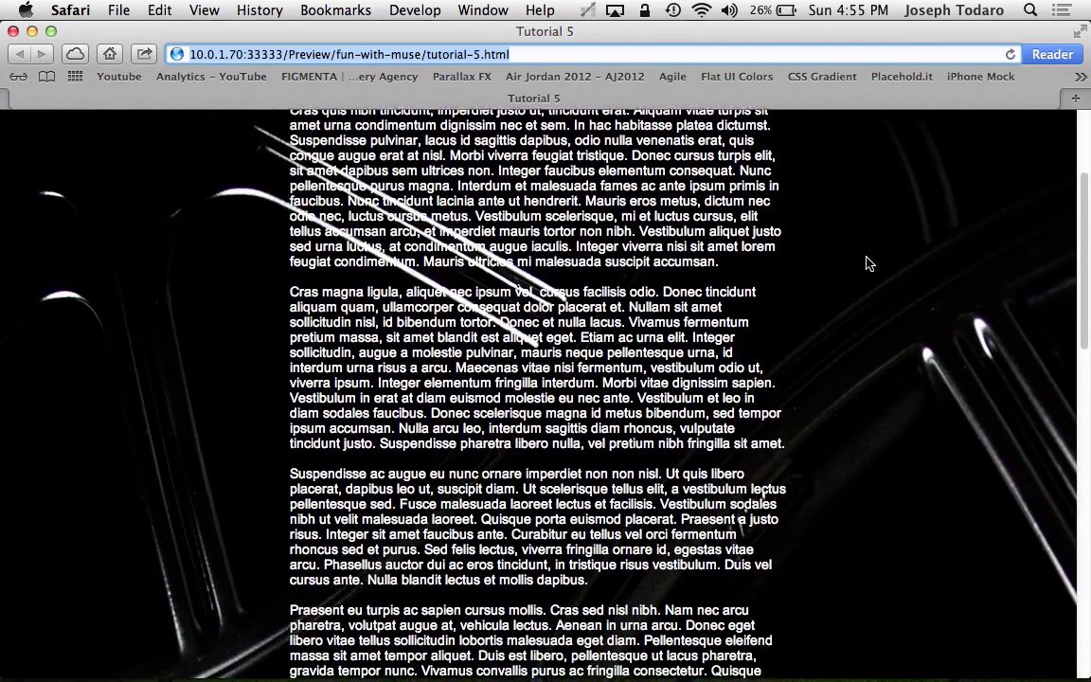
scroll(865, 263, "down", 8)
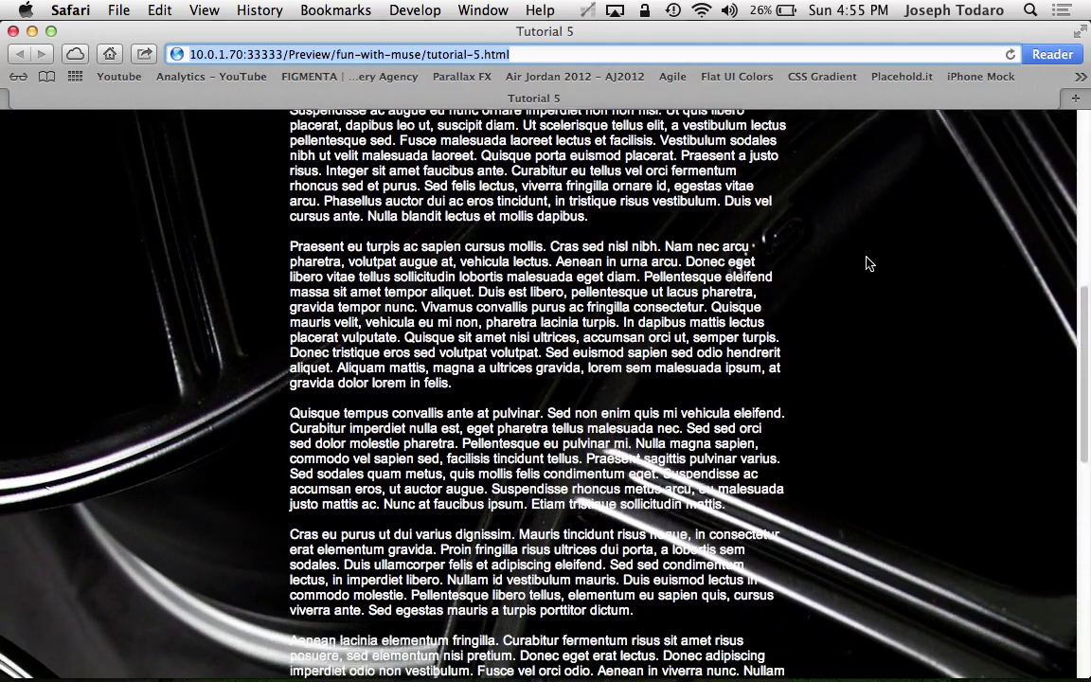
scroll(865, 264, "down", 8)
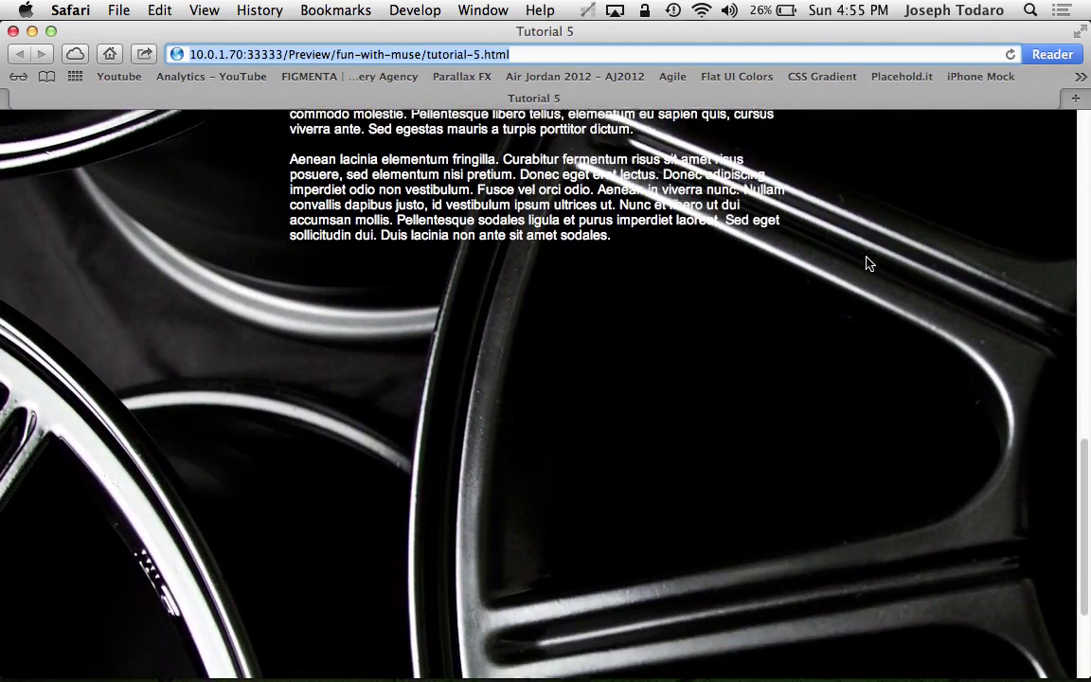
scroll(865, 263, "up", 18)
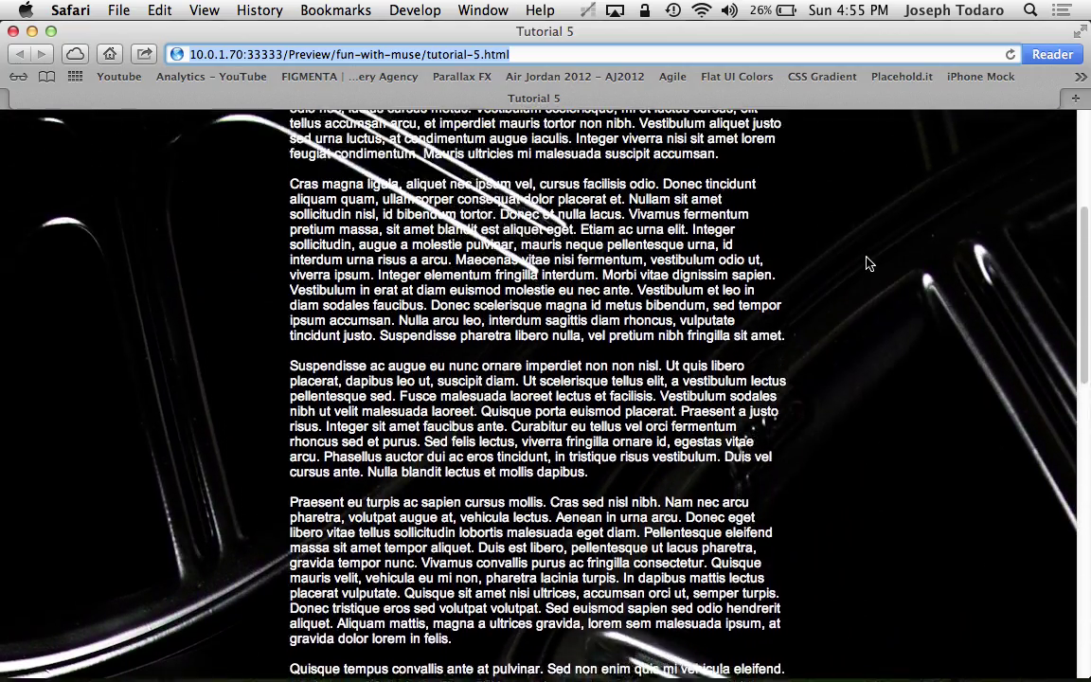
scroll(865, 263, "up", 5)
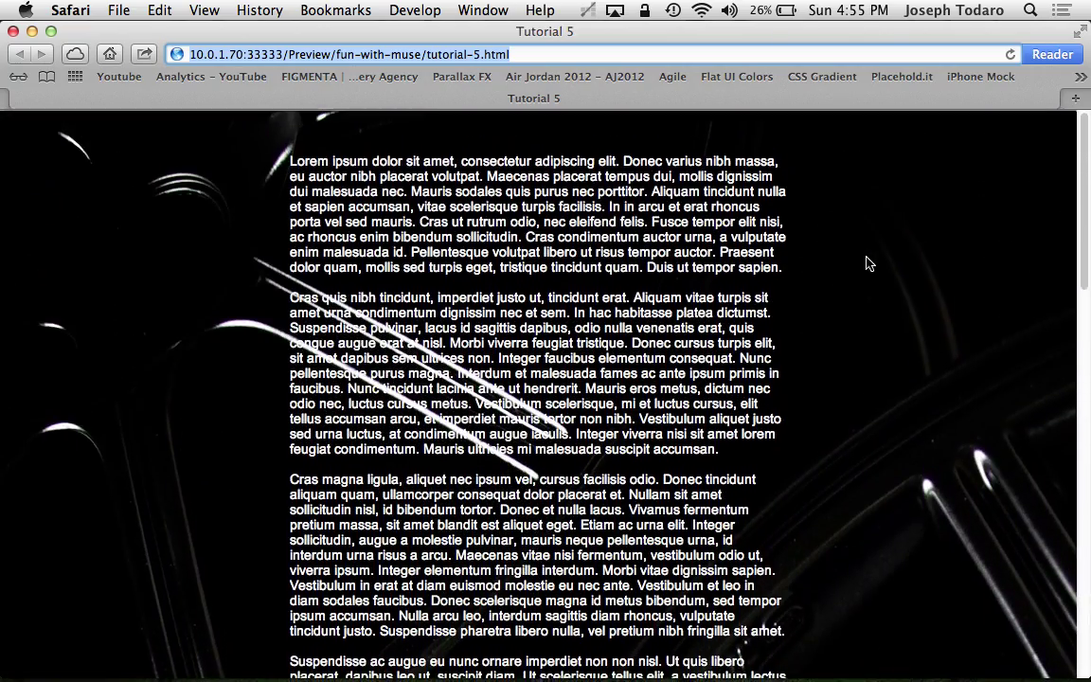
scroll(865, 263, "down", 4)
scroll(866, 263, "down", 14)
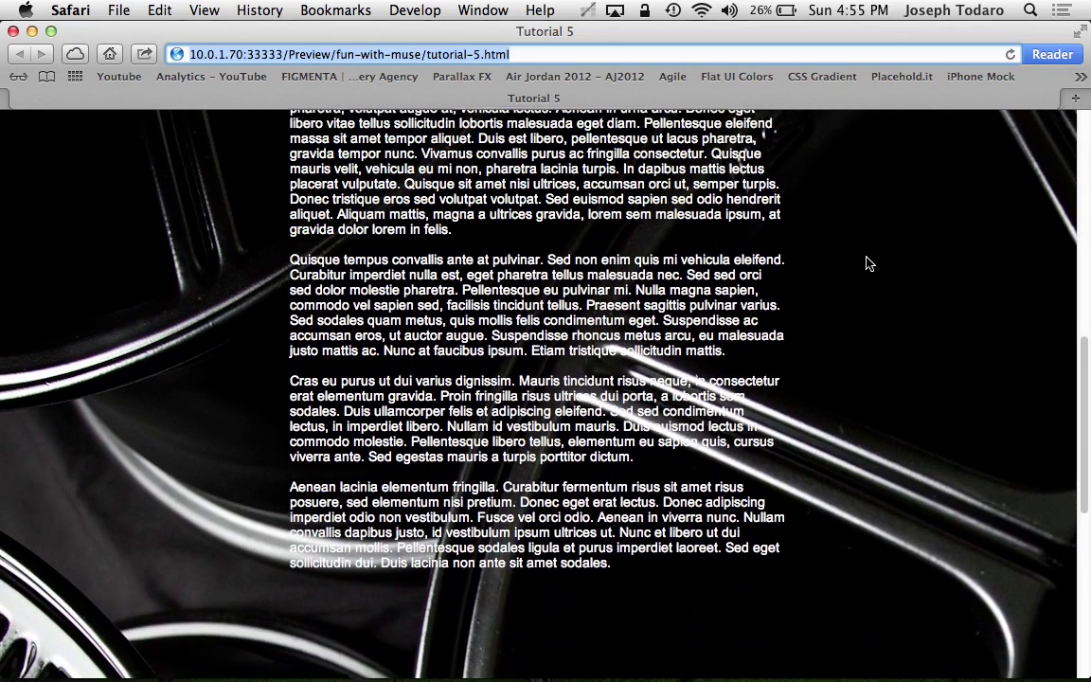
scroll(866, 263, "up", 14)
scroll(866, 264, "up", 3)
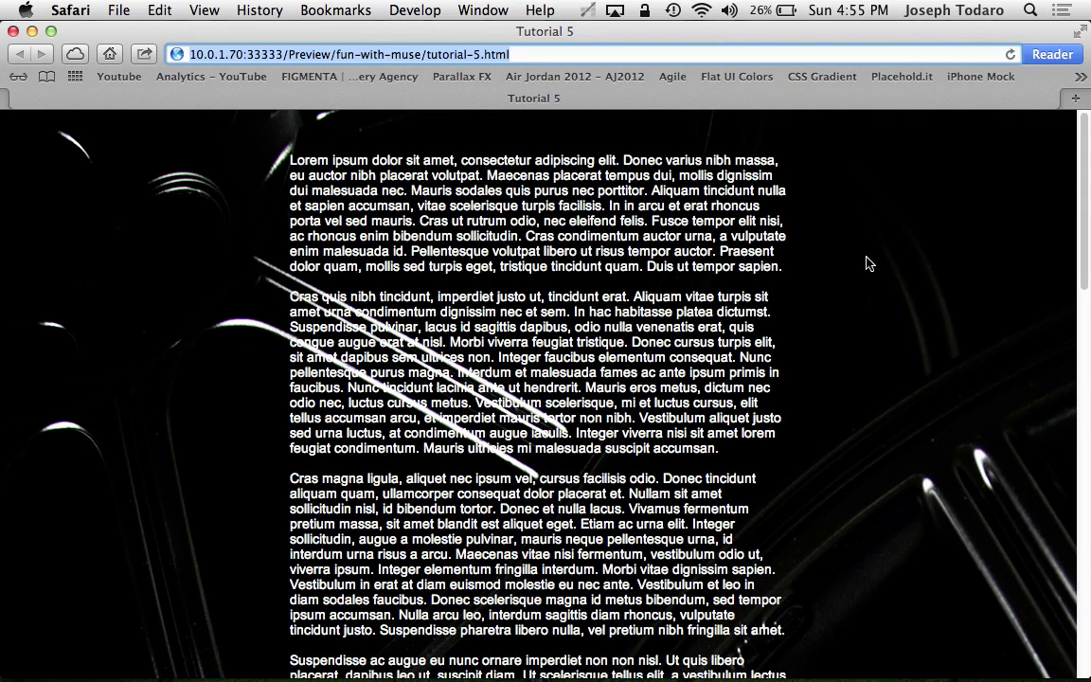
scroll(869, 264, "down", 10)
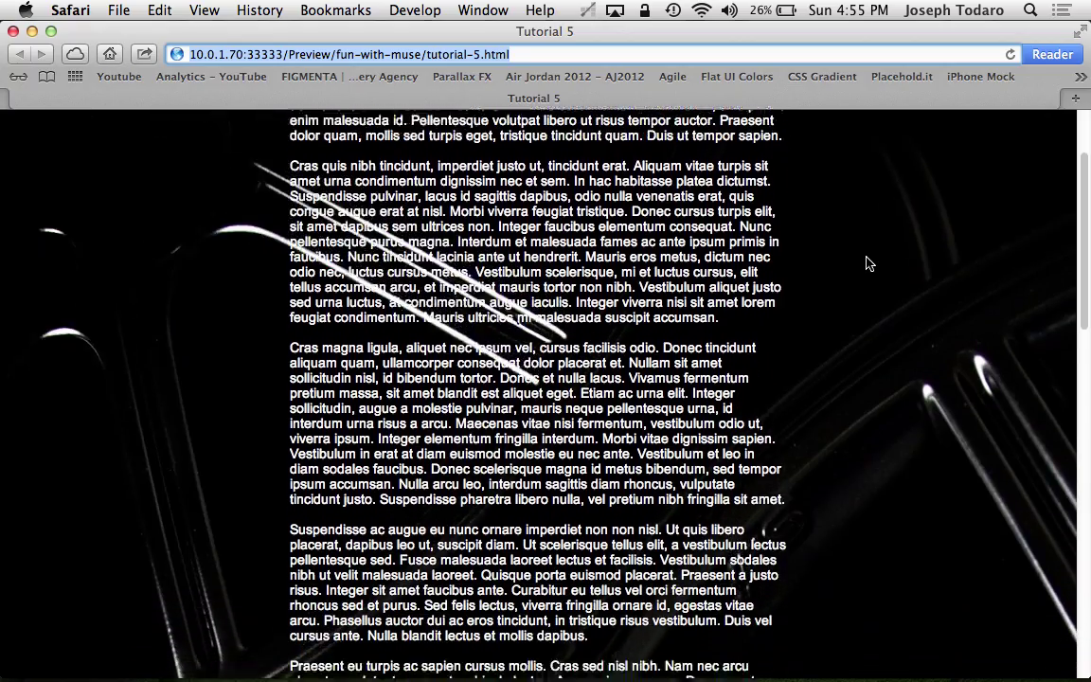
scroll(869, 264, "up", 9)
scroll(869, 264, "up", 2)
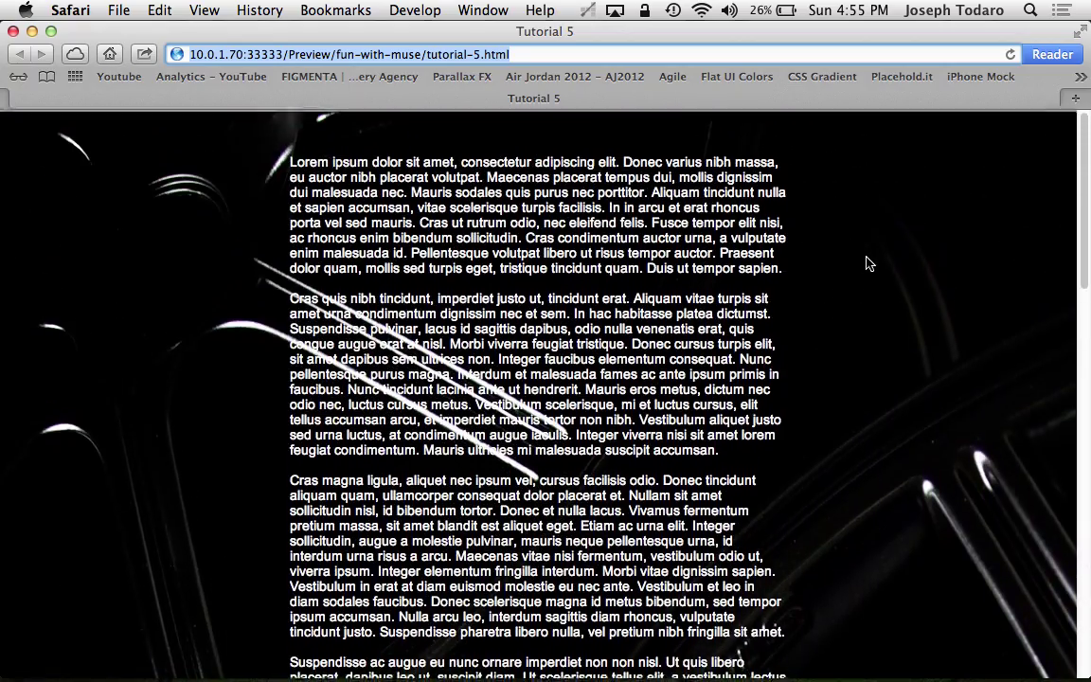
scroll(869, 264, "down", 8)
scroll(869, 264, "down", 7)
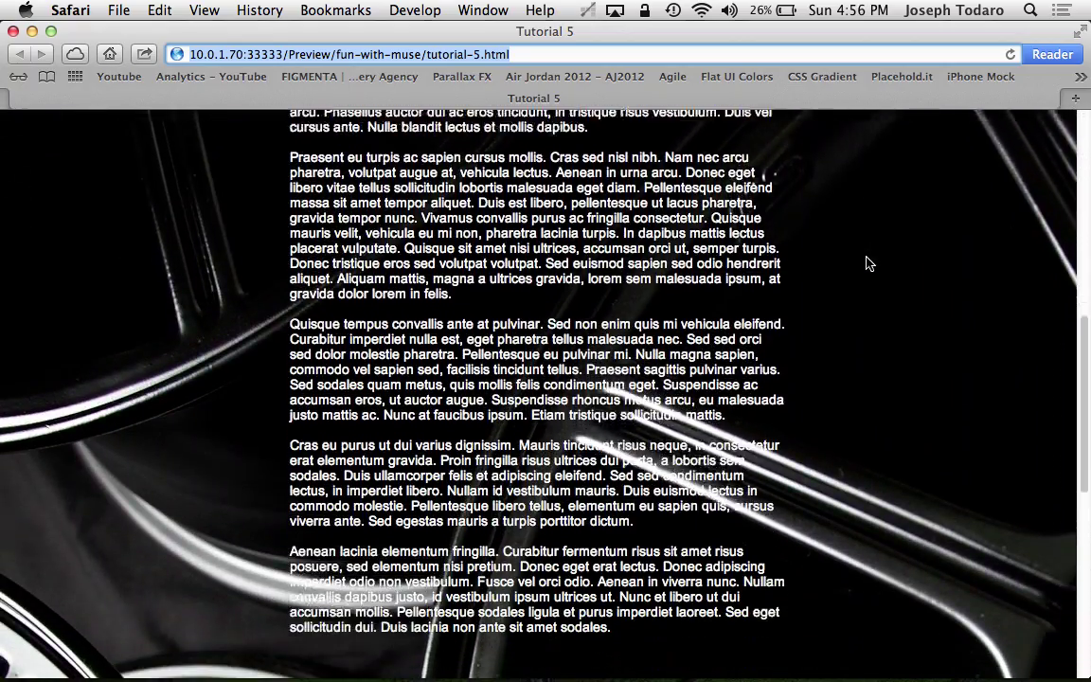
scroll(869, 264, "up", 14)
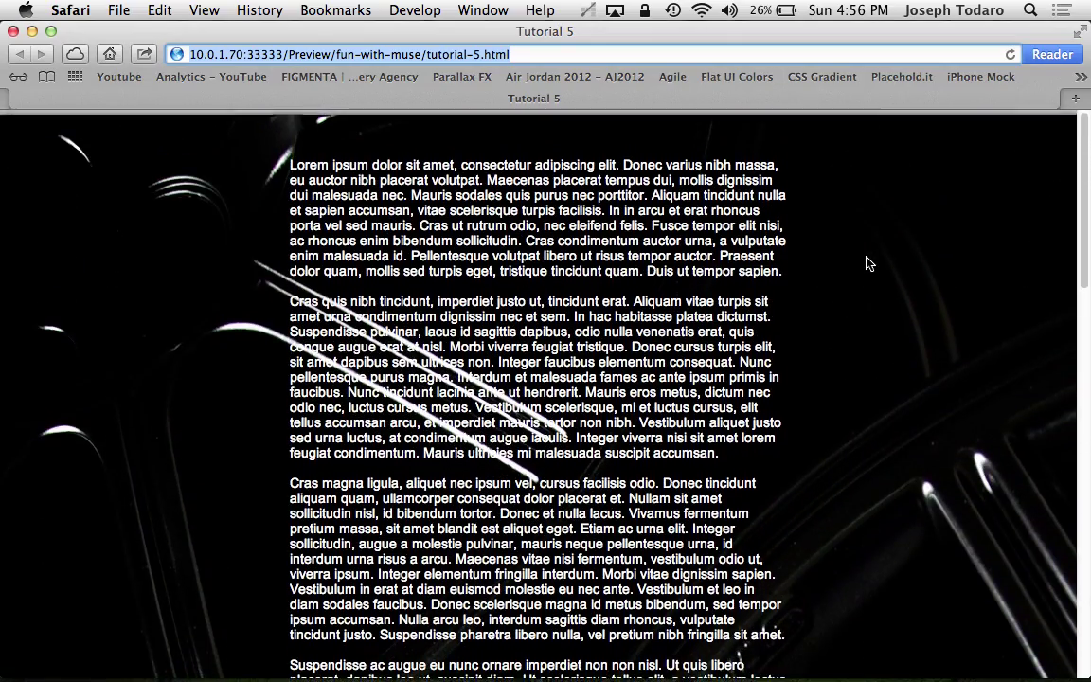
scroll(869, 264, "down", 9)
scroll(869, 265, "down", 7)
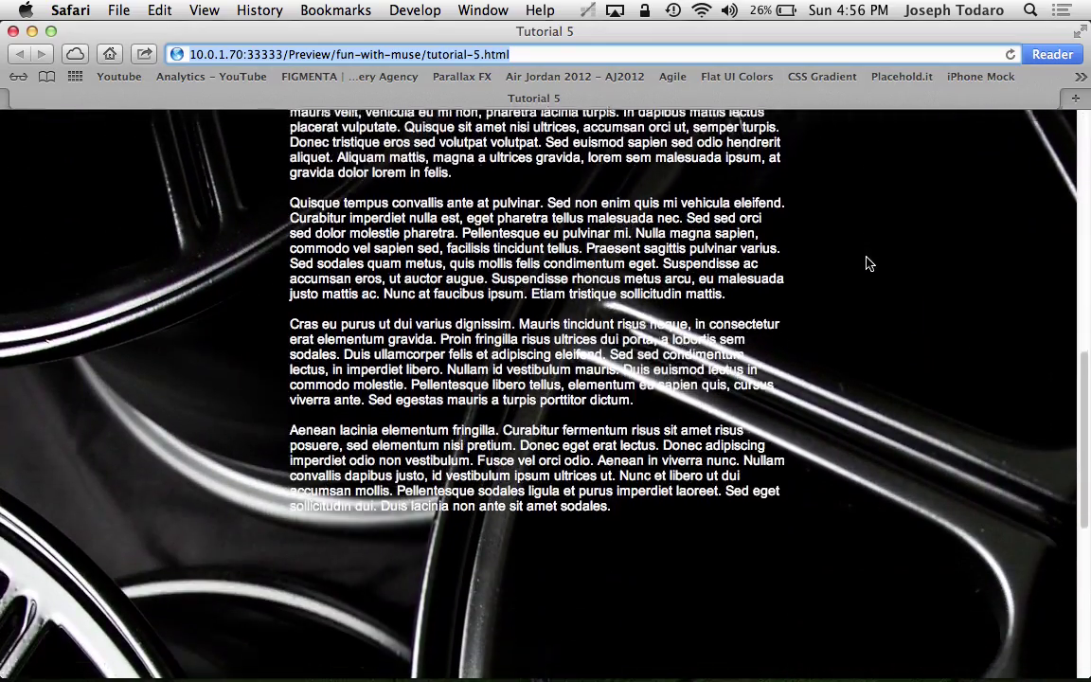
scroll(869, 265, "up", 16)
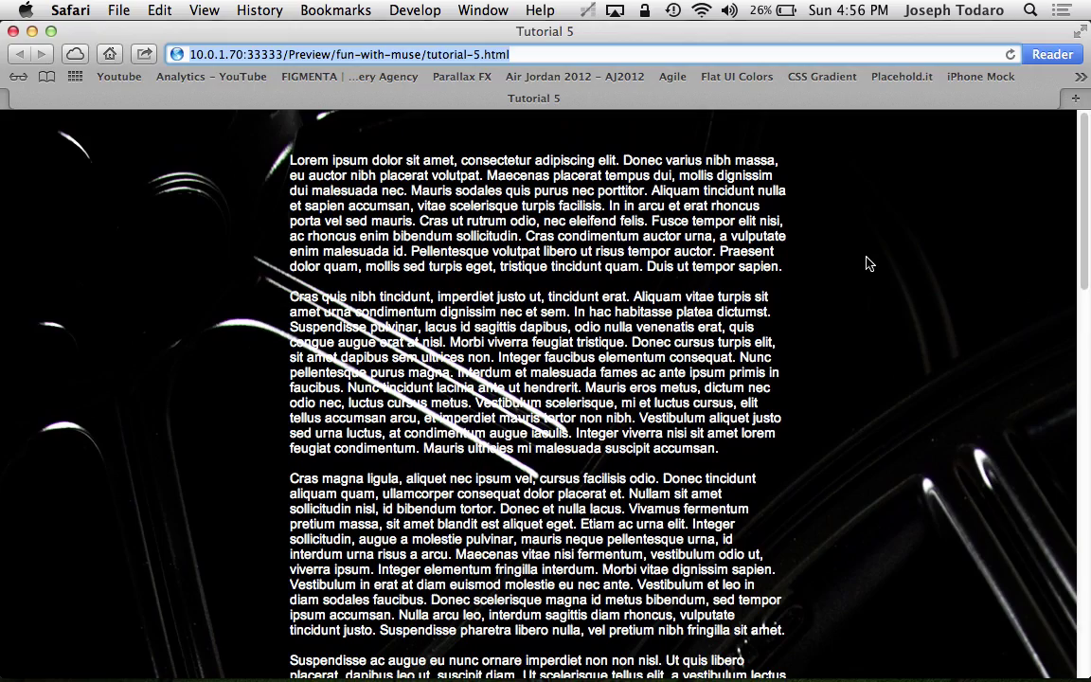
scroll(869, 264, "down", 8)
scroll(869, 264, "up", 14)
scroll(869, 263, "down", 10)
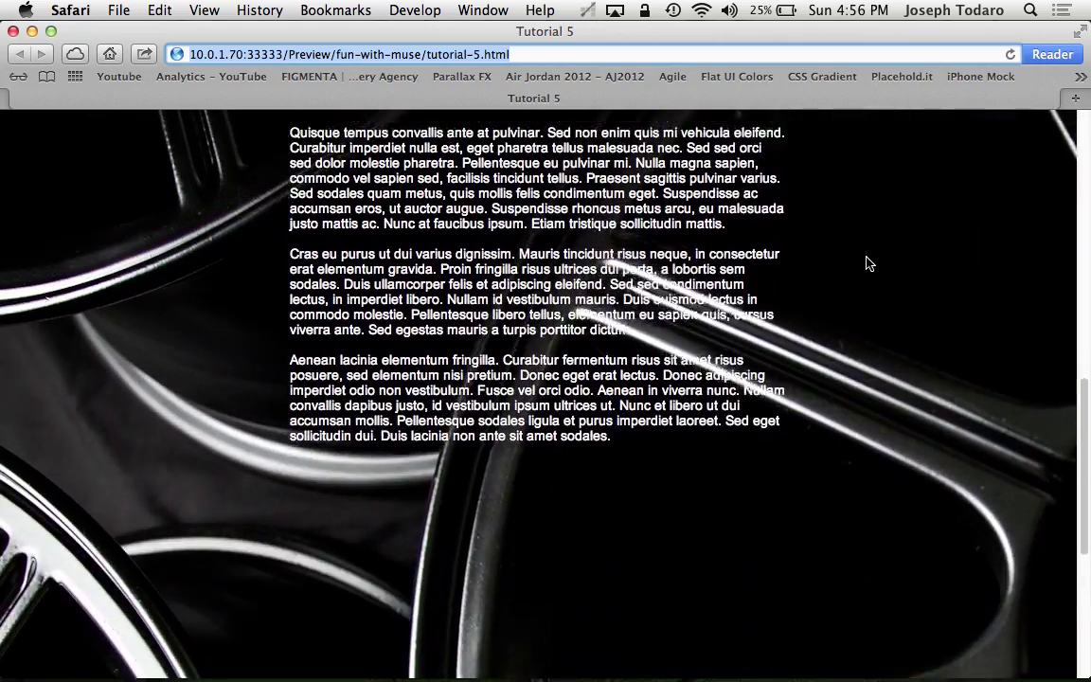
scroll(869, 263, "up", 10)
scroll(869, 263, "down", 10)
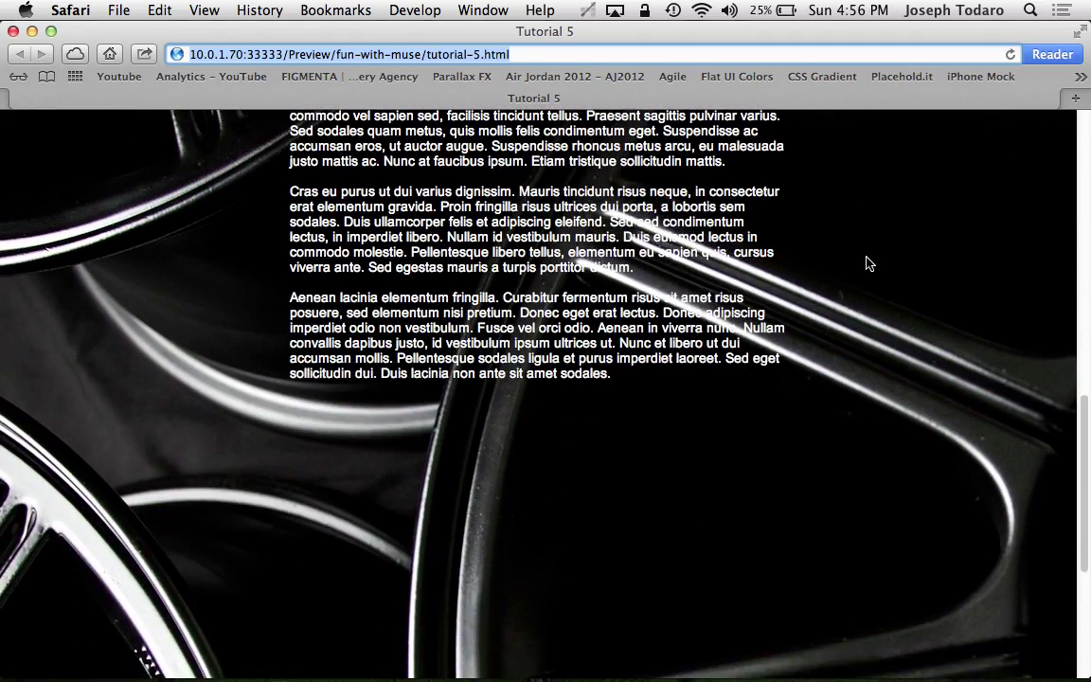
scroll(869, 263, "up", 10)
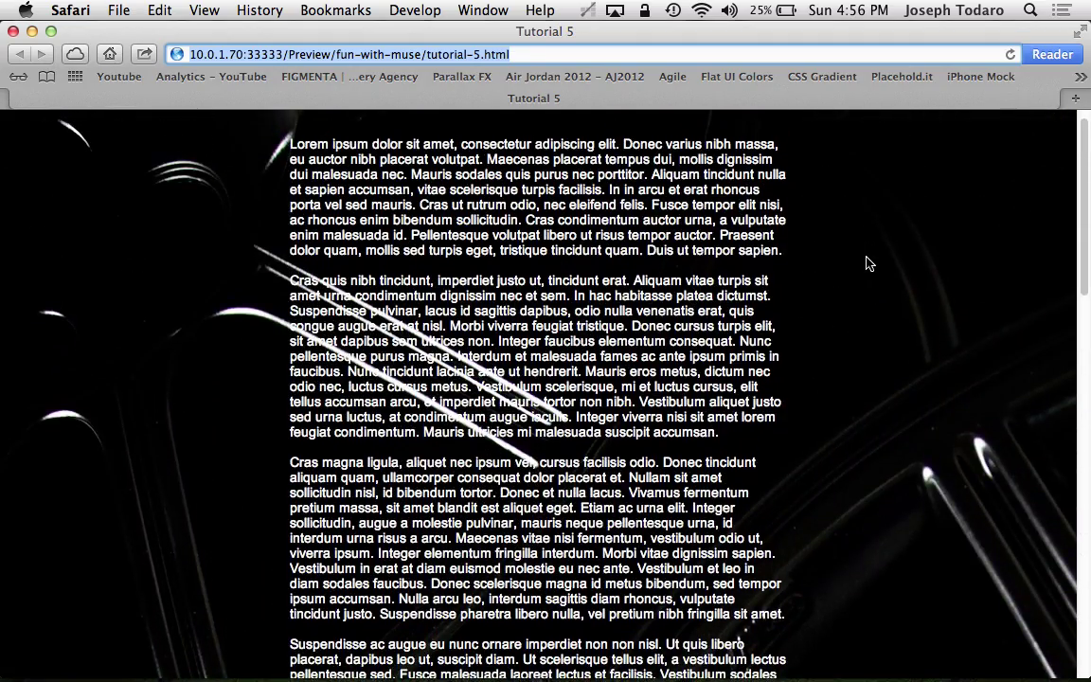
scroll(869, 263, "up", 2)
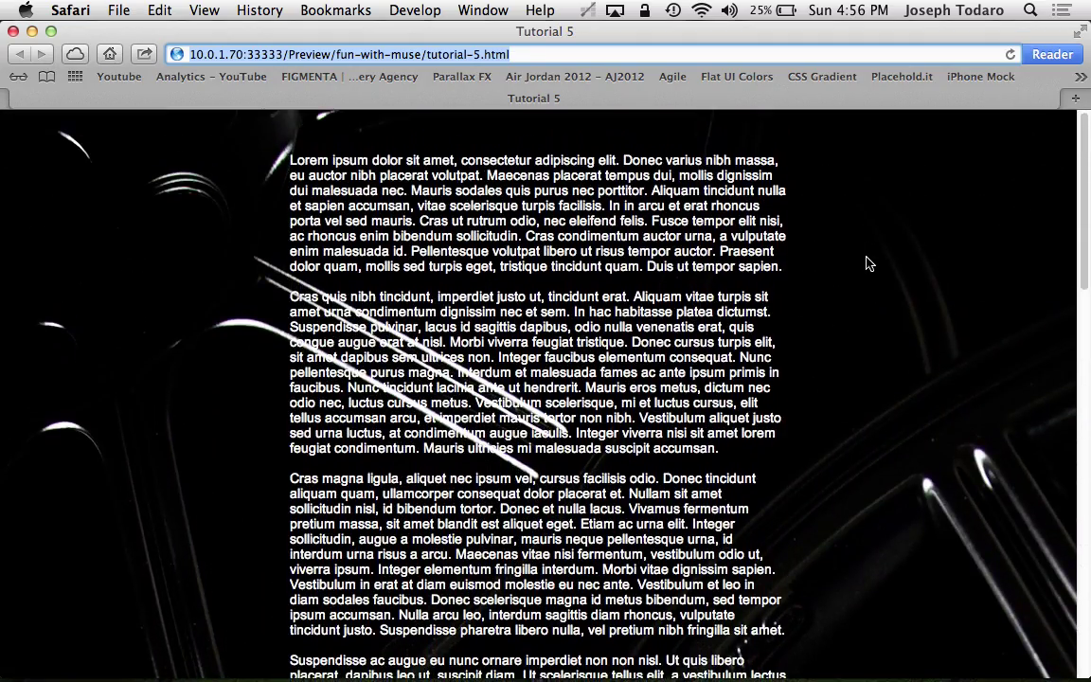
scroll(869, 263, "down", 5)
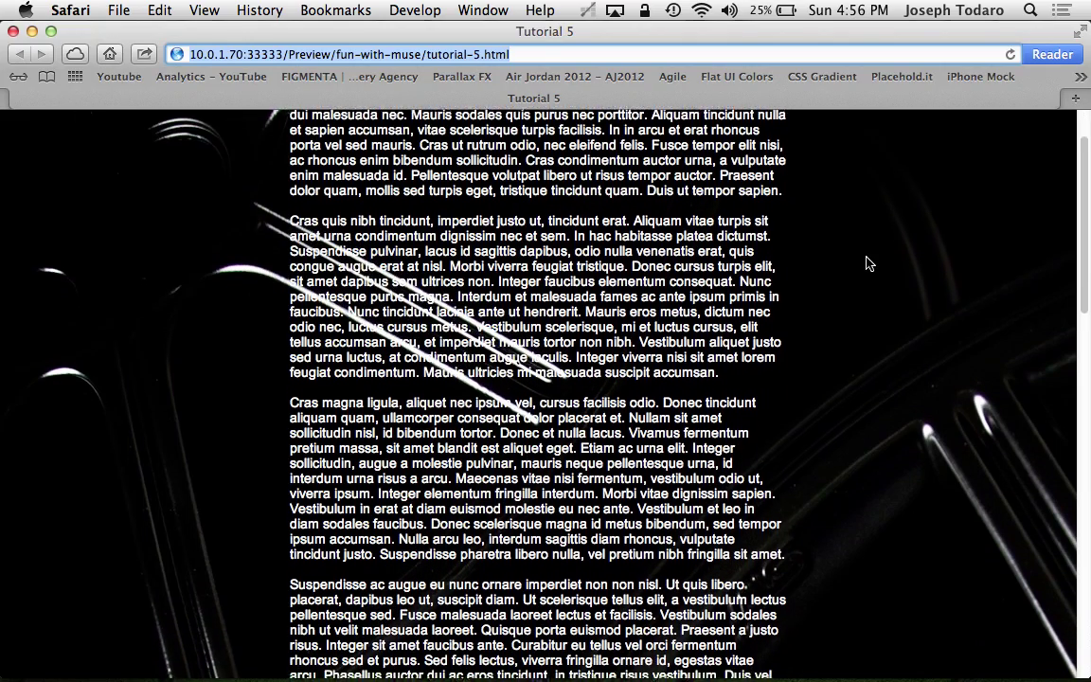
scroll(869, 263, "down", 4)
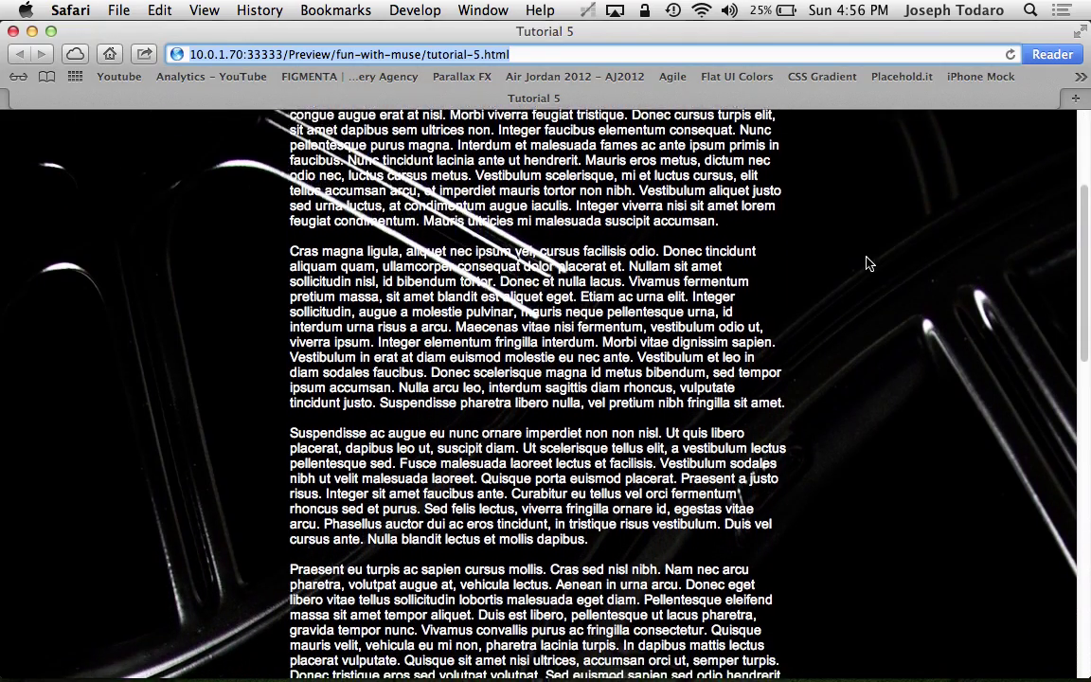
scroll(869, 263, "down", 3)
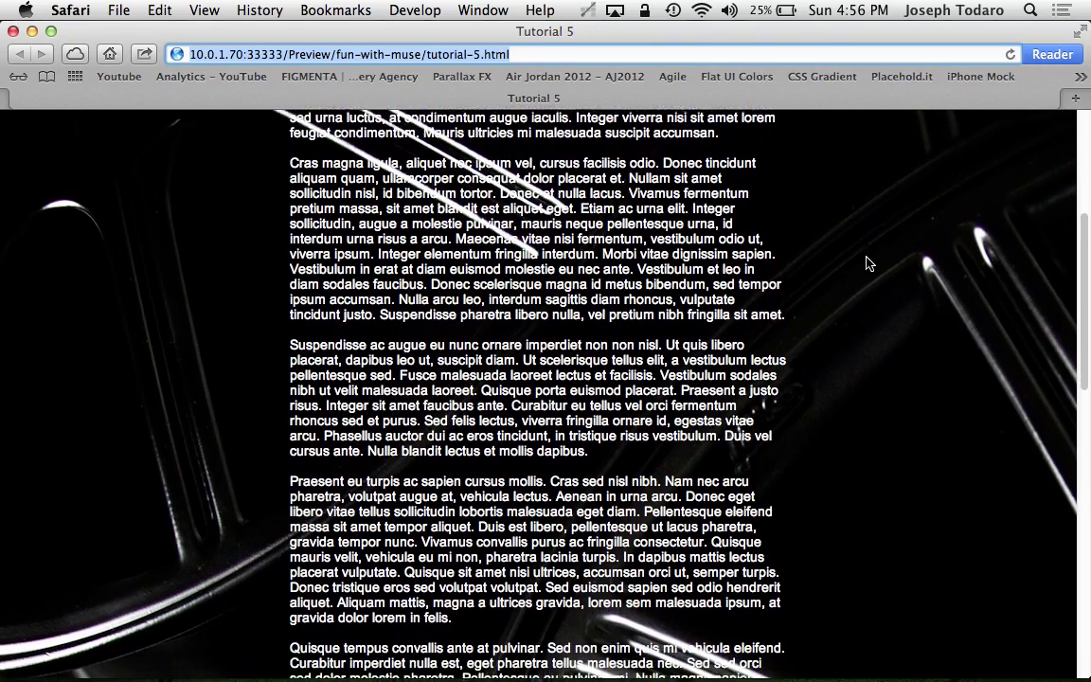
scroll(869, 263, "down", 1)
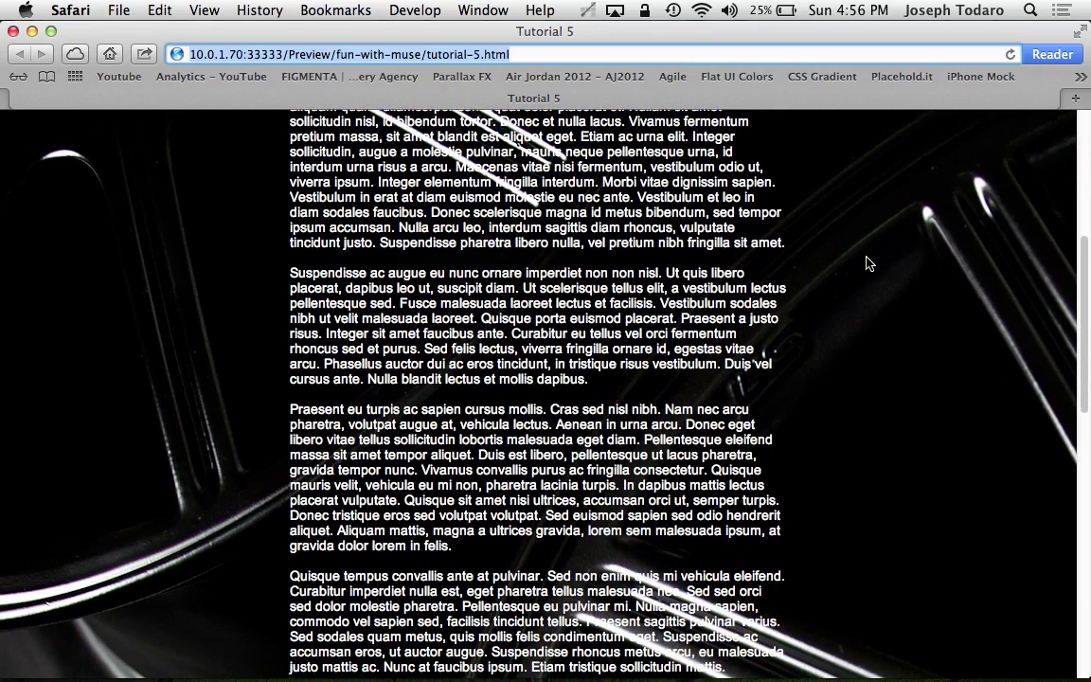
scroll(869, 263, "up", 2)
scroll(869, 263, "down", 12)
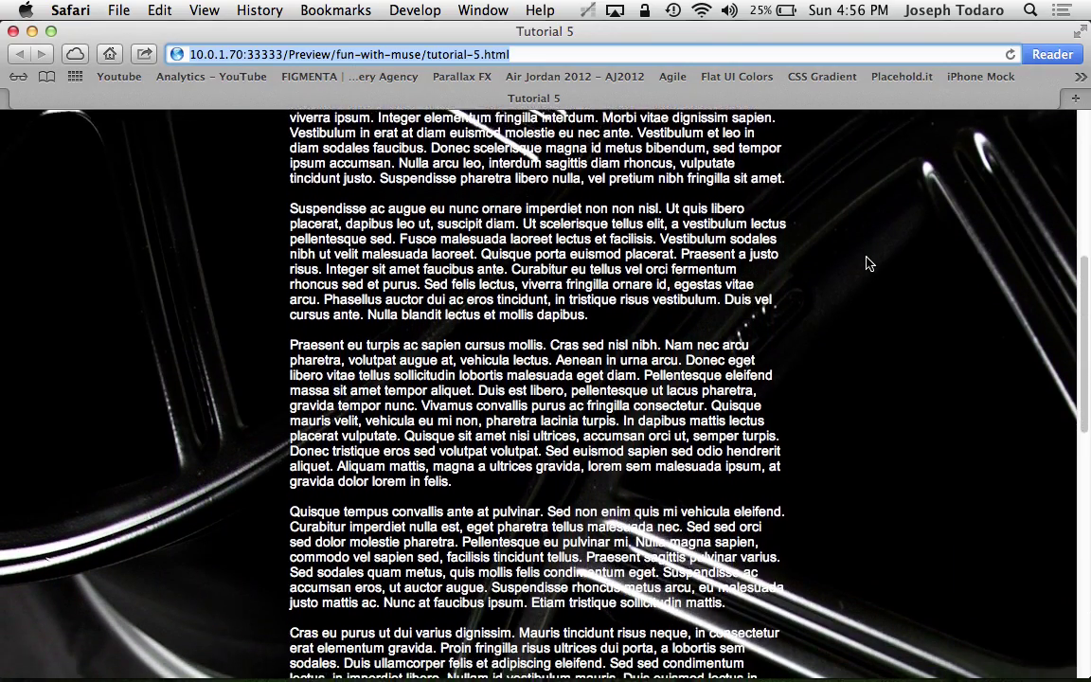
scroll(869, 263, "up", 20)
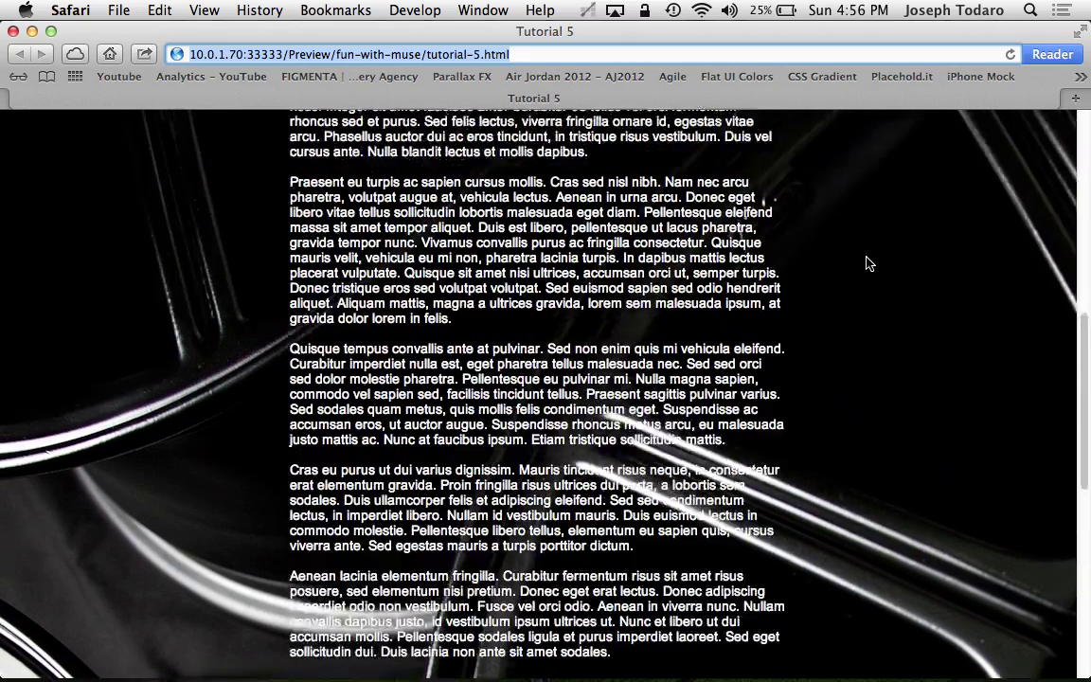